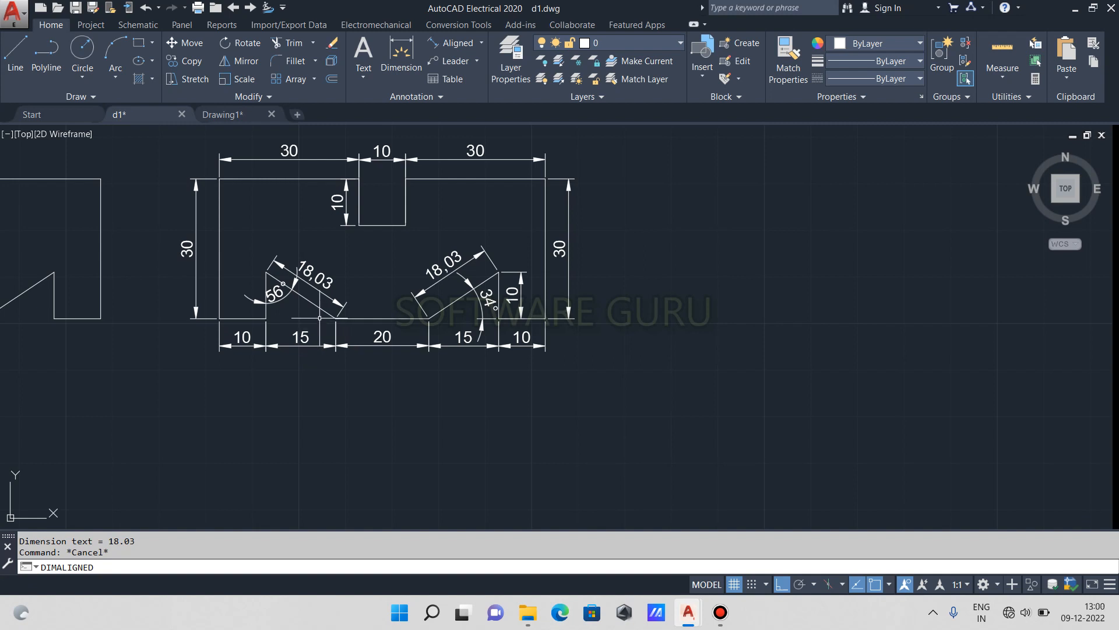
- Delete the two 15 mm dimensions below the sloped notches of the dimensioned profile
{"action": "left_click", "coordinate": [325, 333]}
{"action": "left_click", "coordinate": [271, 399]}
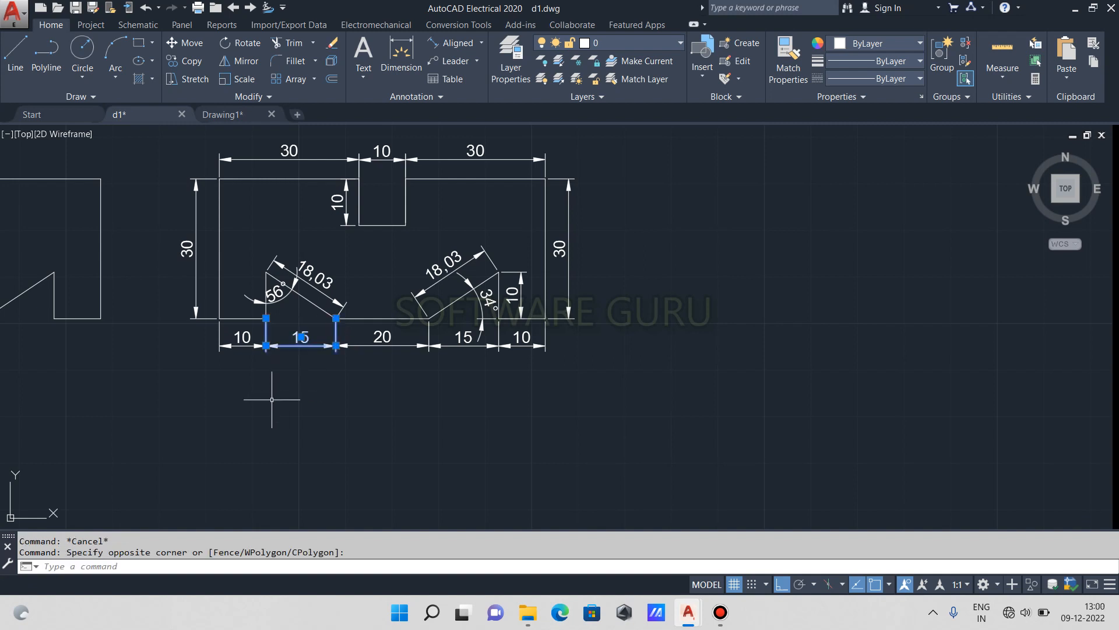
{"action": "key", "text": "Delete"}
{"action": "left_click", "coordinate": [475, 332]}
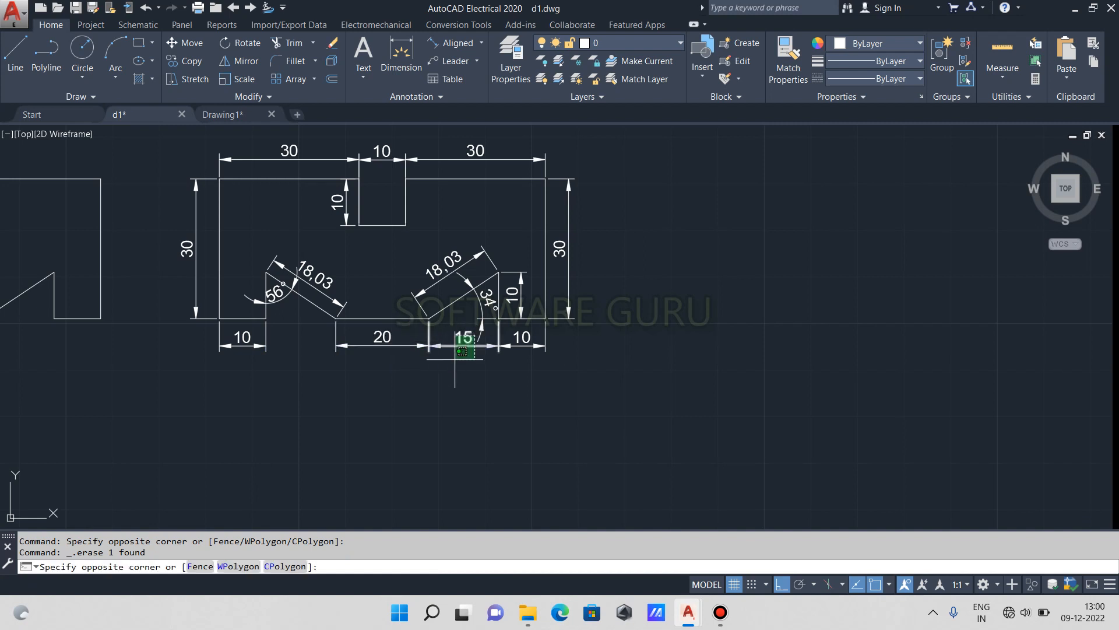
{"action": "left_click", "coordinate": [454, 360]}
{"action": "key", "text": "Delete"}
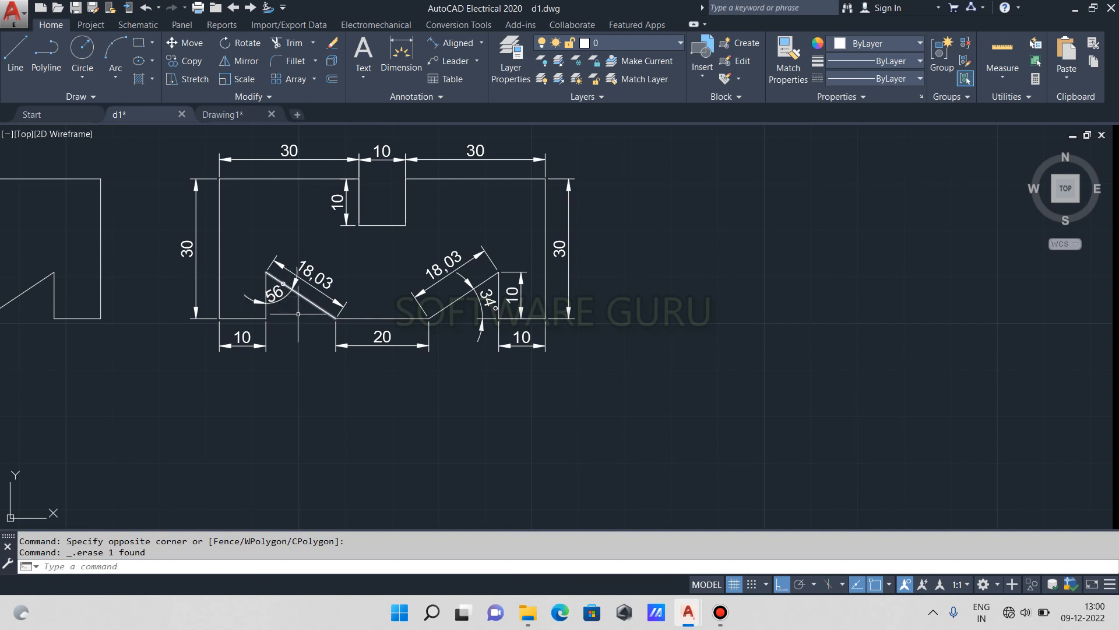
- Check the drawing units settings, including length type, precision and insertion scale, without changing them
{"action": "scroll", "coordinate": [441, 322], "scroll_direction": "up", "scroll_amount": 4}
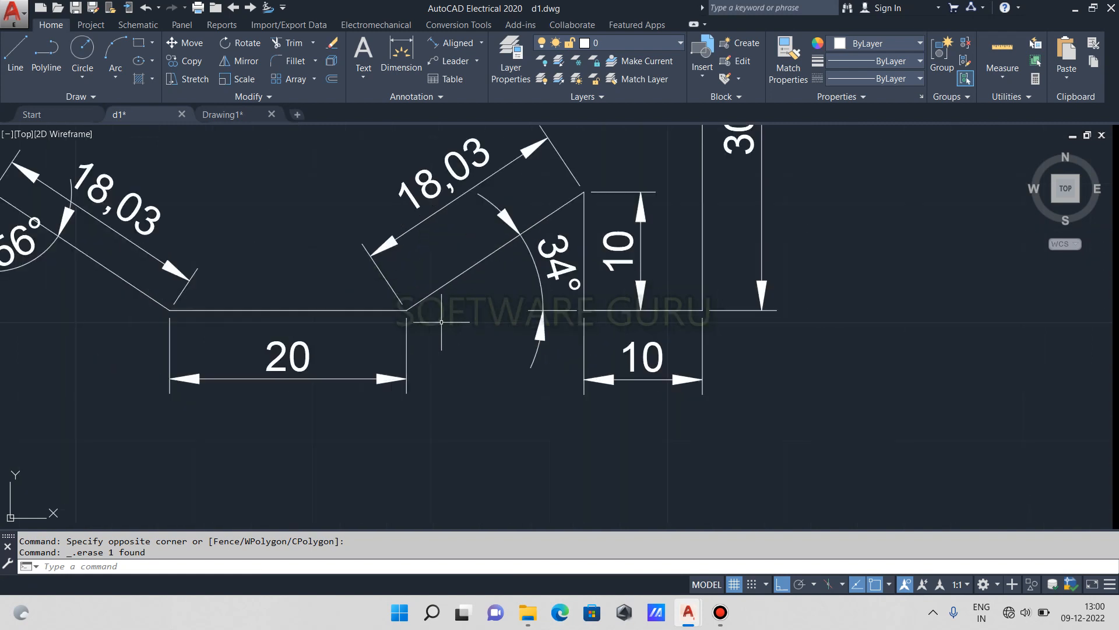
{"action": "scroll", "coordinate": [442, 322], "scroll_direction": "down", "scroll_amount": 4}
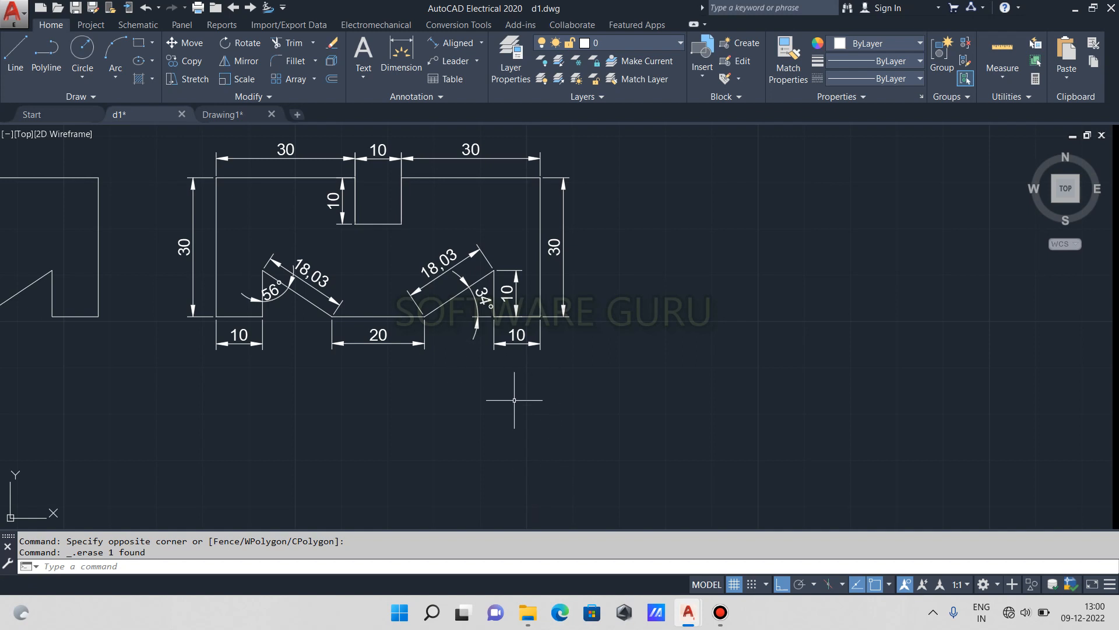
{"action": "scroll", "coordinate": [613, 369], "scroll_direction": "down", "scroll_amount": 2}
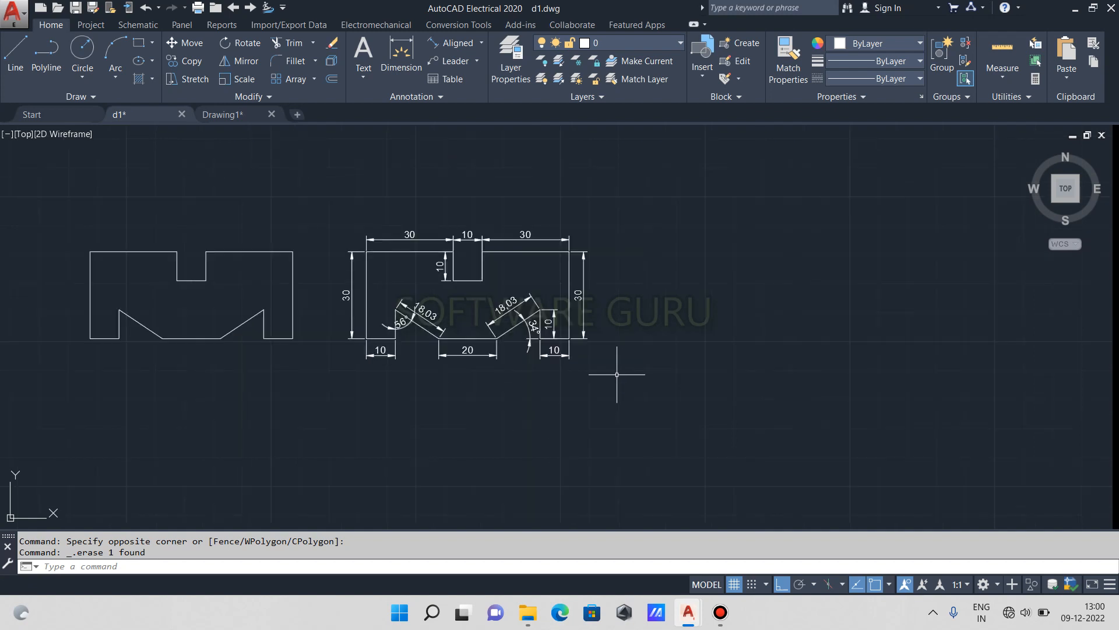
{"action": "mouse_move", "coordinate": [612, 369]}
{"action": "middle_mouse_down"}
{"action": "mouse_move", "coordinate": [599, 394]}
{"action": "mouse_move", "coordinate": [523, 418]}
{"action": "middle_mouse_up"}
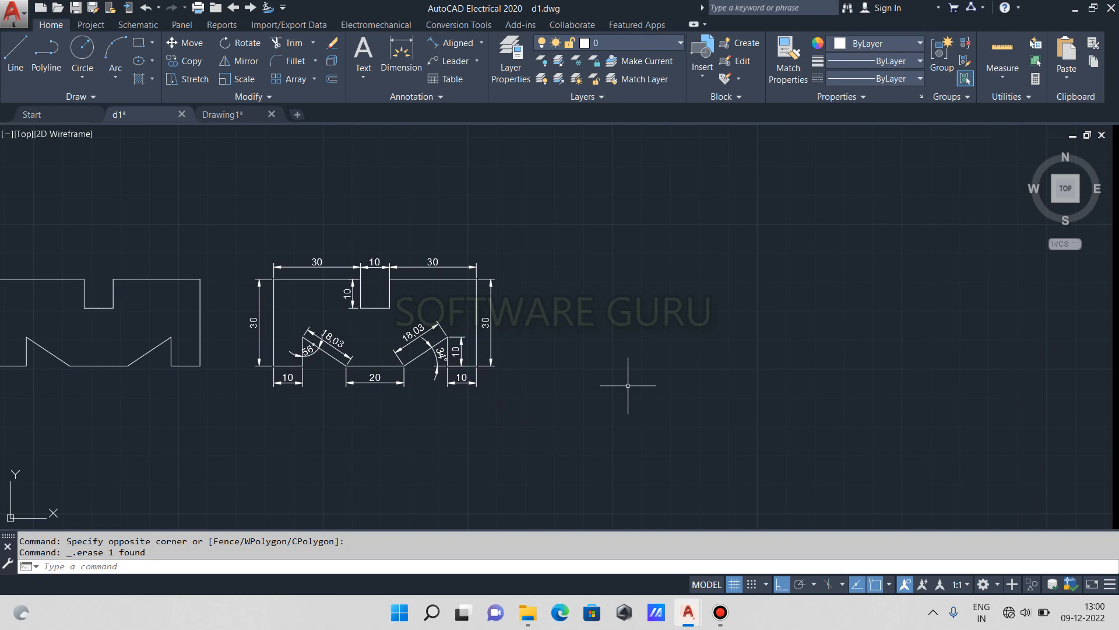
{"action": "type", "text": "UN"}
{"action": "key", "text": "Return"}
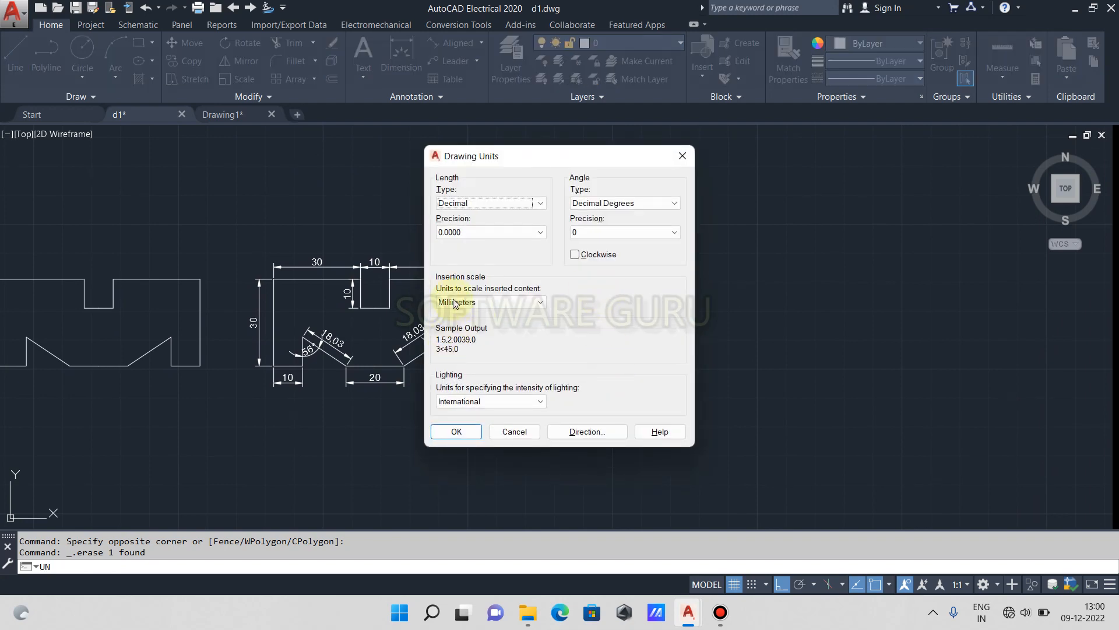
{"action": "left_click", "coordinate": [683, 155]}
- Review the active object snap modes in the drafting settings
{"action": "type", "text": "DS"}
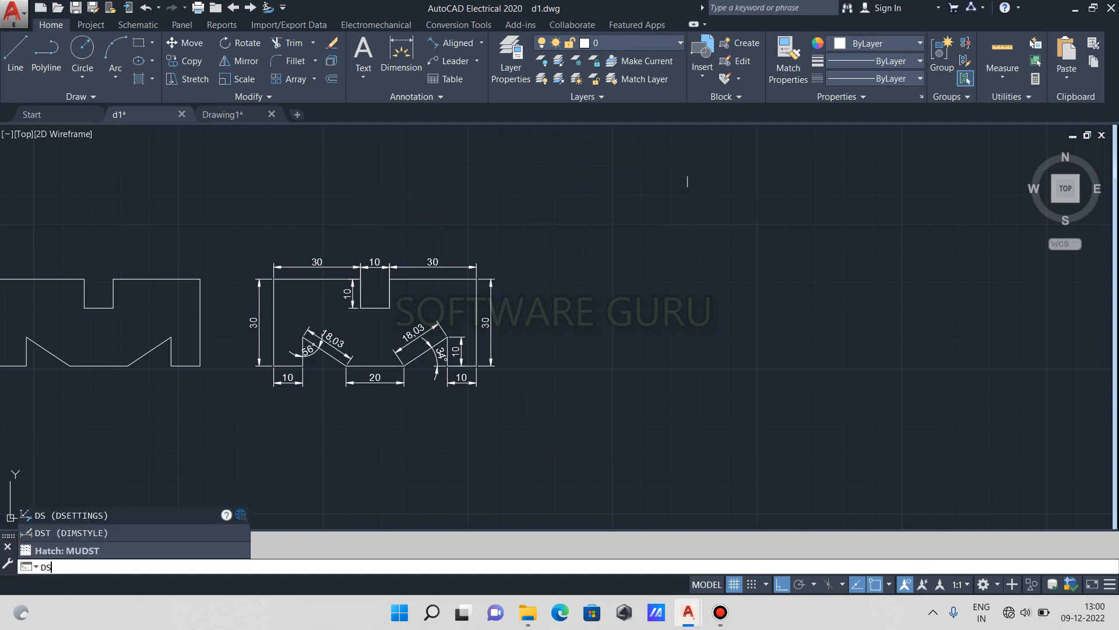
{"action": "key", "text": "Return"}
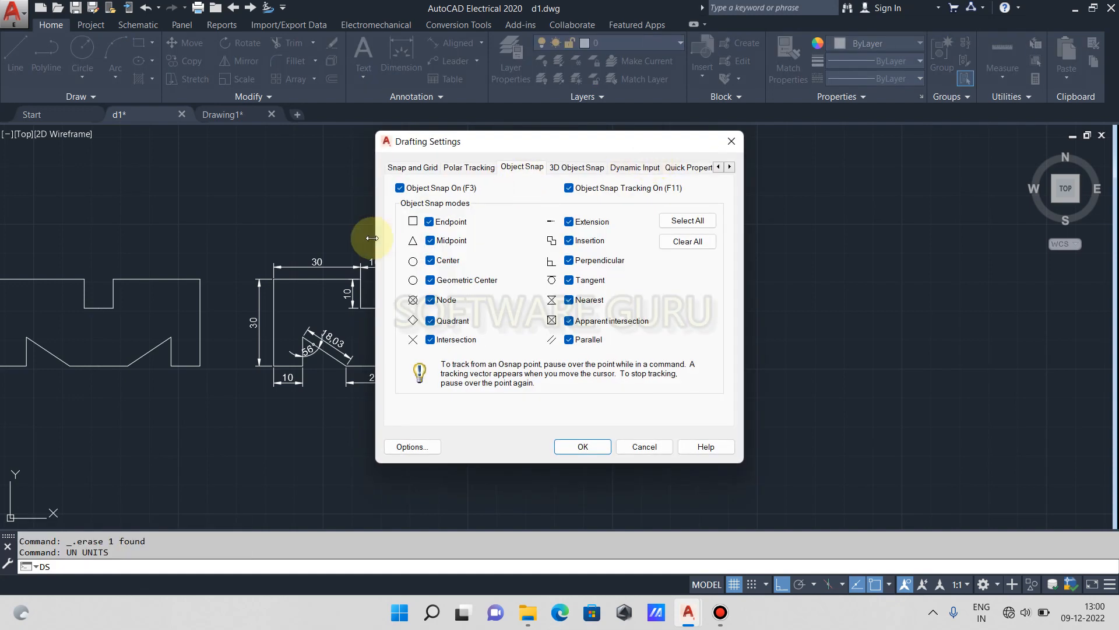
{"action": "left_click", "coordinate": [583, 446]}
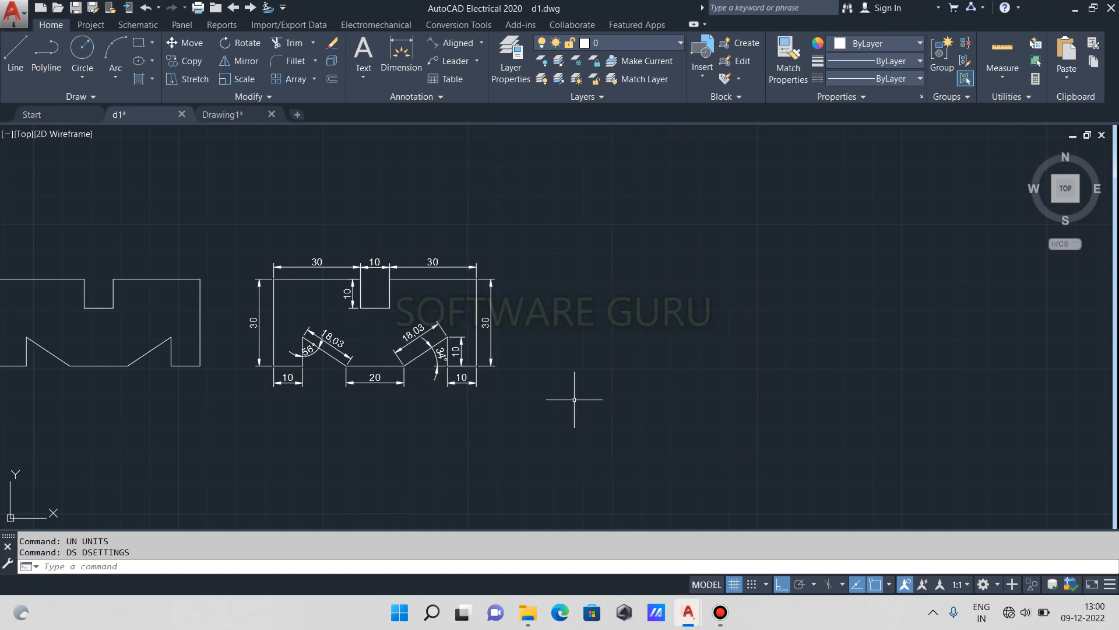
- Begin a new outline in the empty area beside the dimensioned profile with a 30 mm line straight down, using ortho
{"action": "type", "text": "l"}
{"action": "key", "text": "Return"}
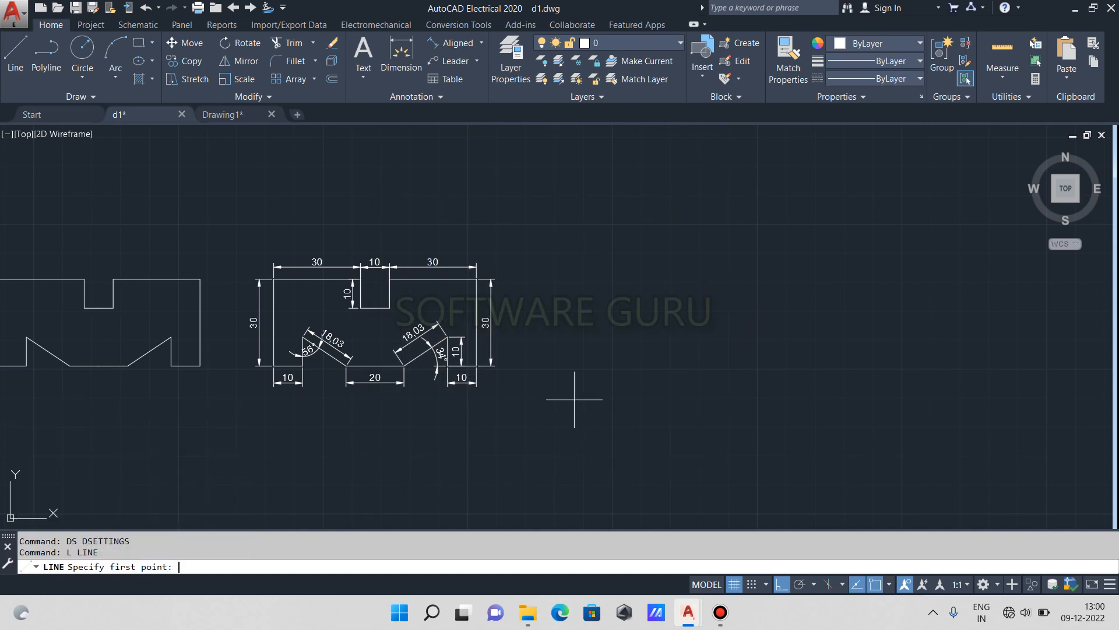
{"action": "left_click", "coordinate": [566, 273]}
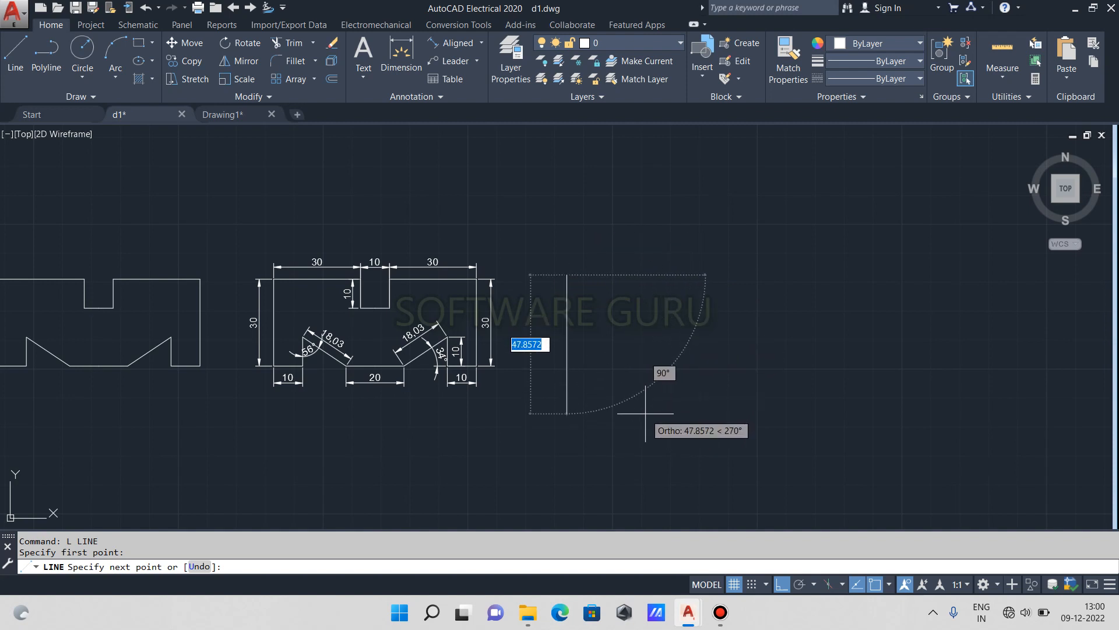
{"action": "key", "text": "F8"}
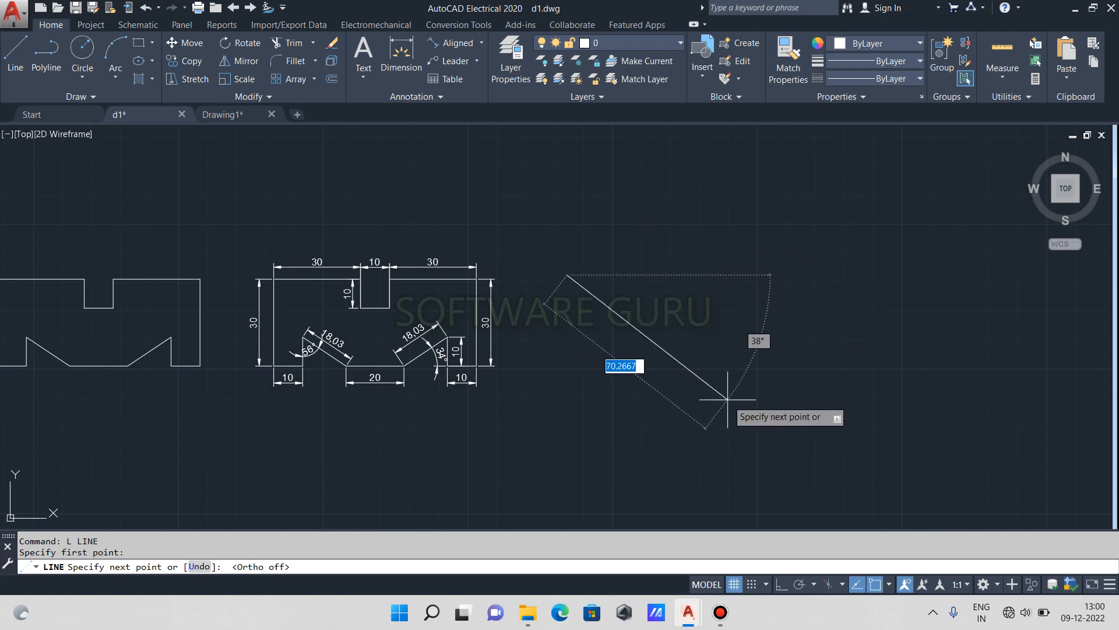
{"action": "key", "text": "F8"}
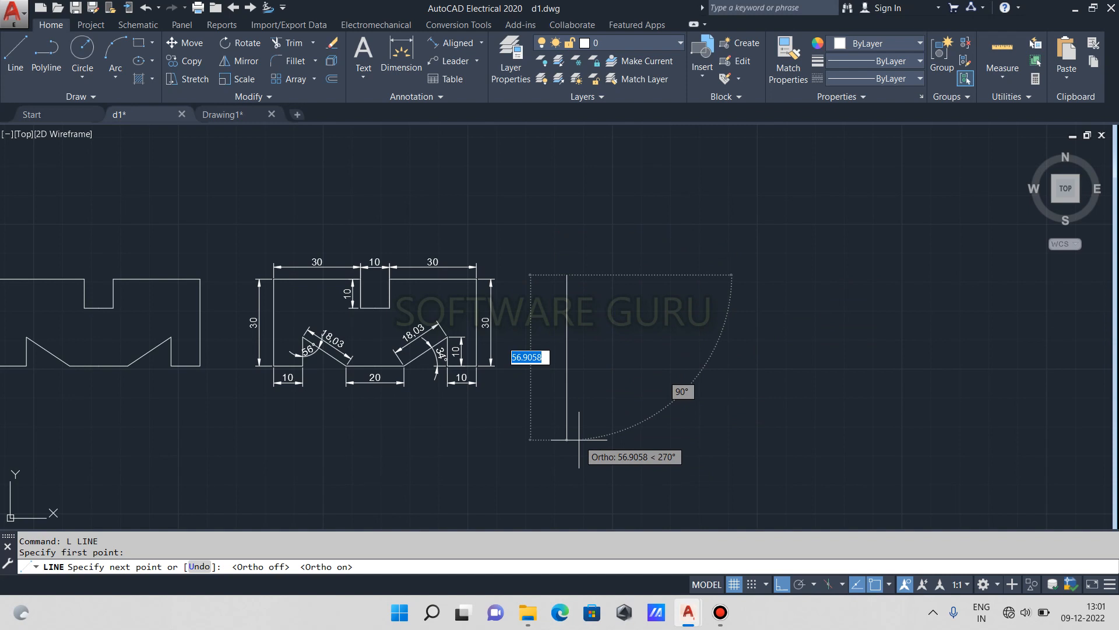
{"action": "type", "text": "30"}
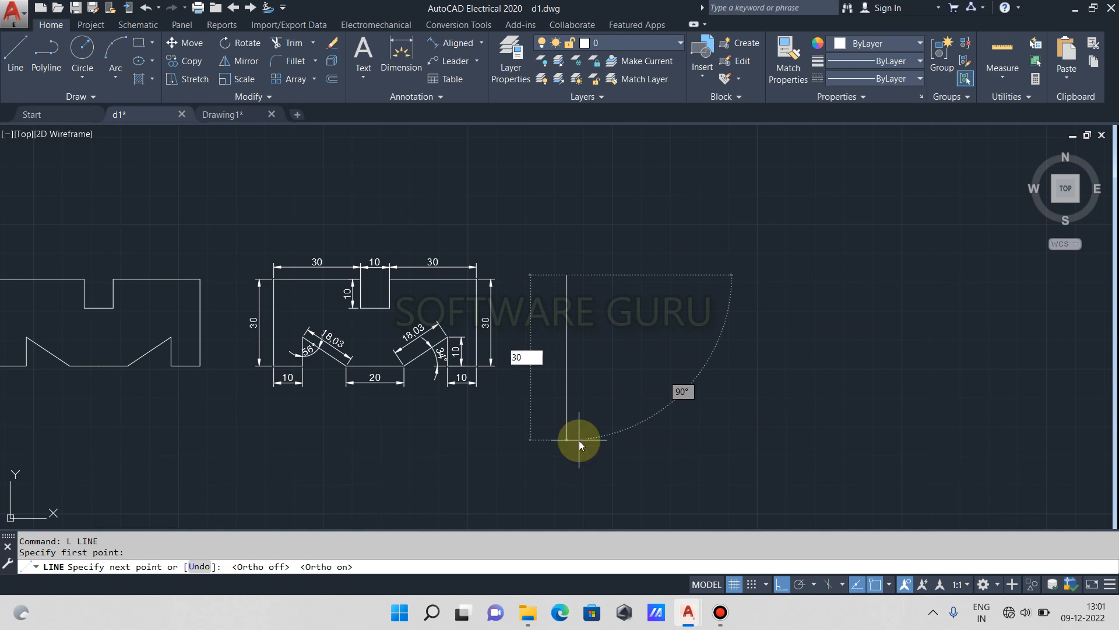
{"action": "key", "text": "Return"}
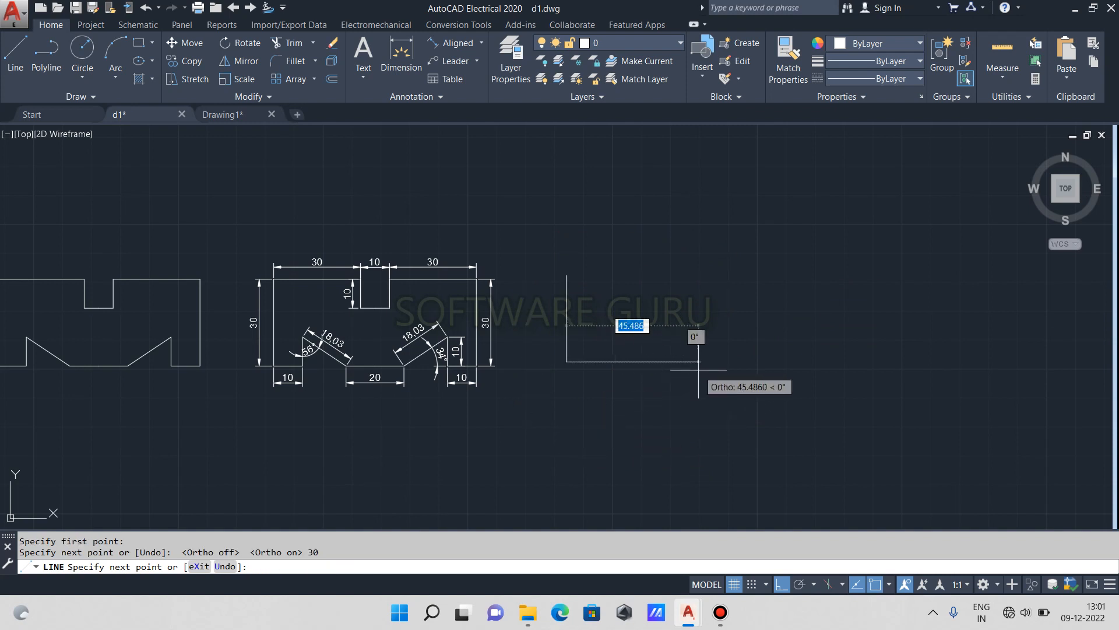
- Continue the outline 10 mm to the right and 10 mm straight up, turn ortho off and end the line
{"action": "type", "text": "10"}
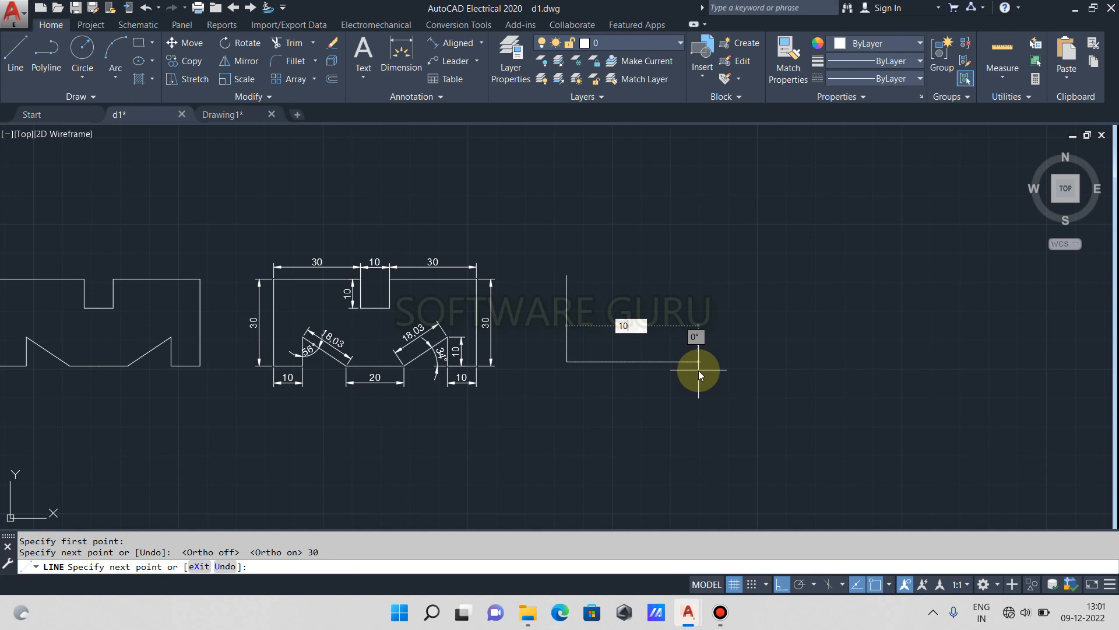
{"action": "key", "text": "Return"}
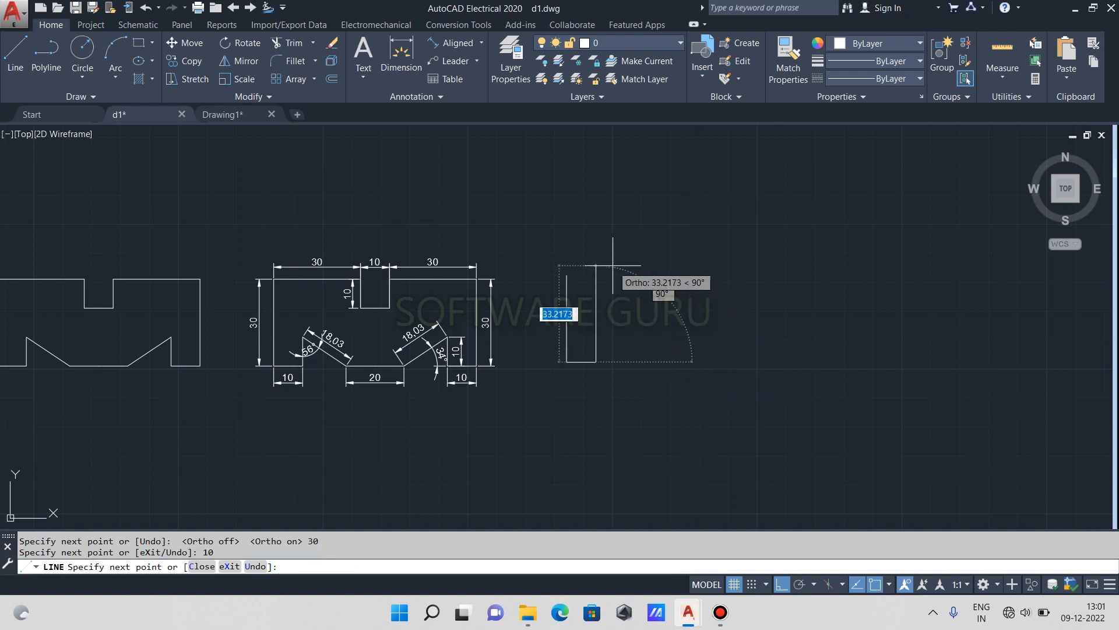
{"action": "type", "text": "10"}
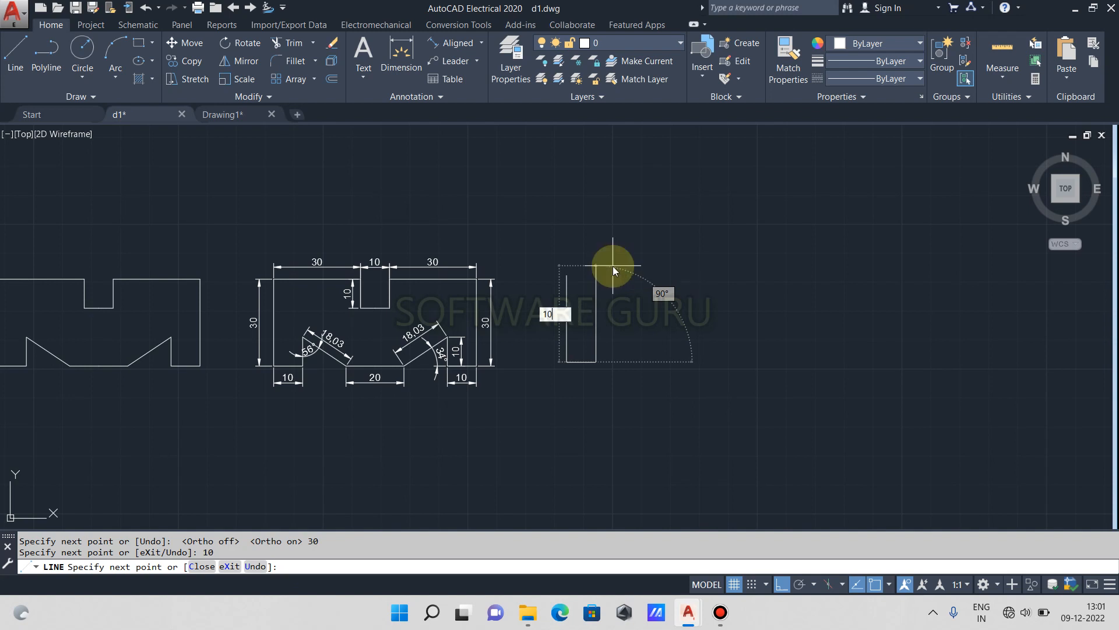
{"action": "key", "text": "Return"}
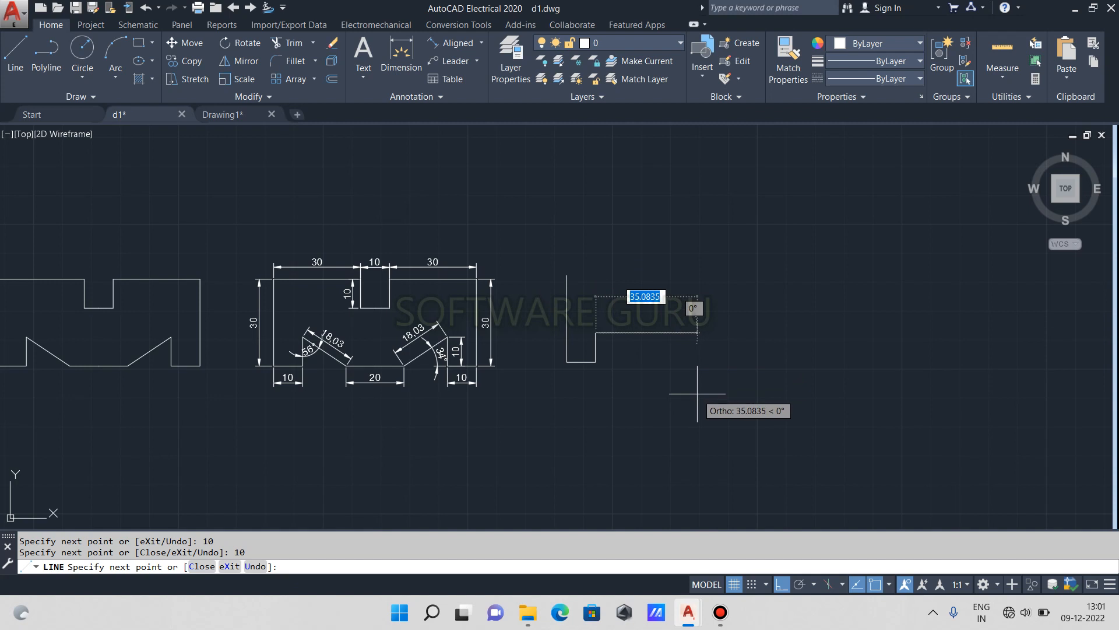
{"action": "key", "text": "F8"}
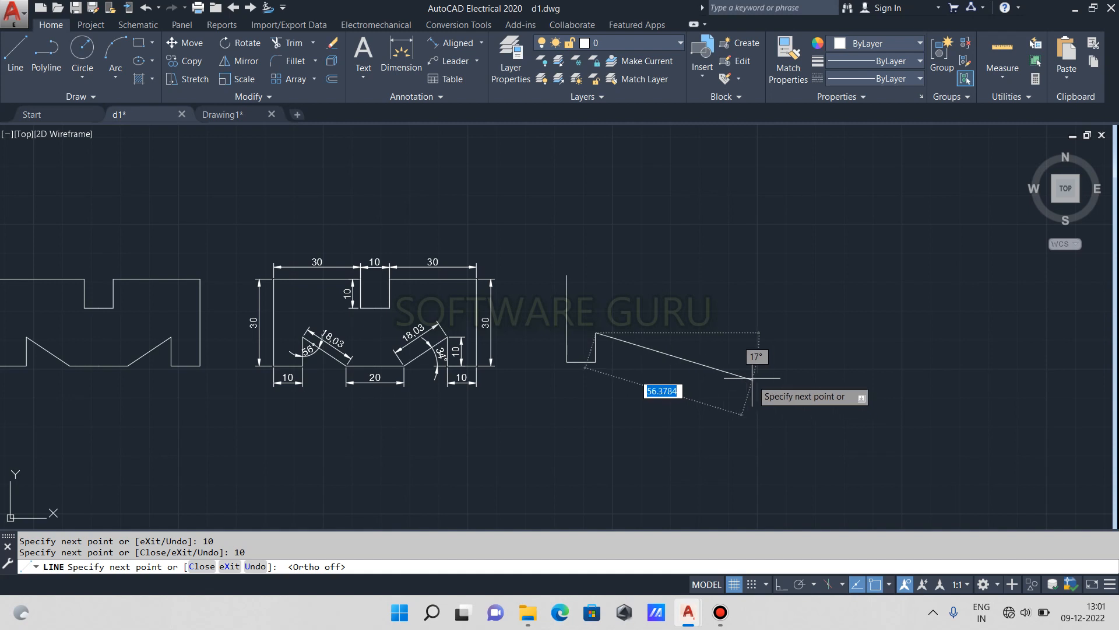
{"action": "scroll", "coordinate": [653, 337], "scroll_direction": "up", "scroll_amount": 4}
{"action": "scroll", "coordinate": [652, 338], "scroll_direction": "down", "scroll_amount": 4}
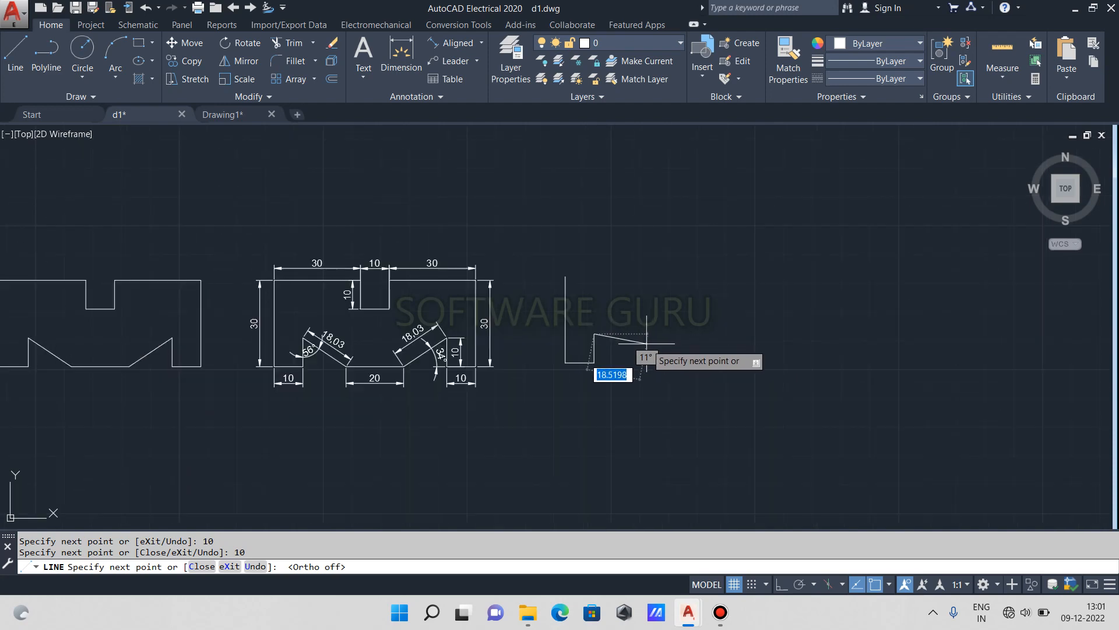
{"action": "key", "text": "Escape"}
- Draw a horizontal reference line from the peak of the dimensioned profile's left notch to the point below the upper slot's left side
{"action": "scroll", "coordinate": [319, 341], "scroll_direction": "up", "scroll_amount": 6}
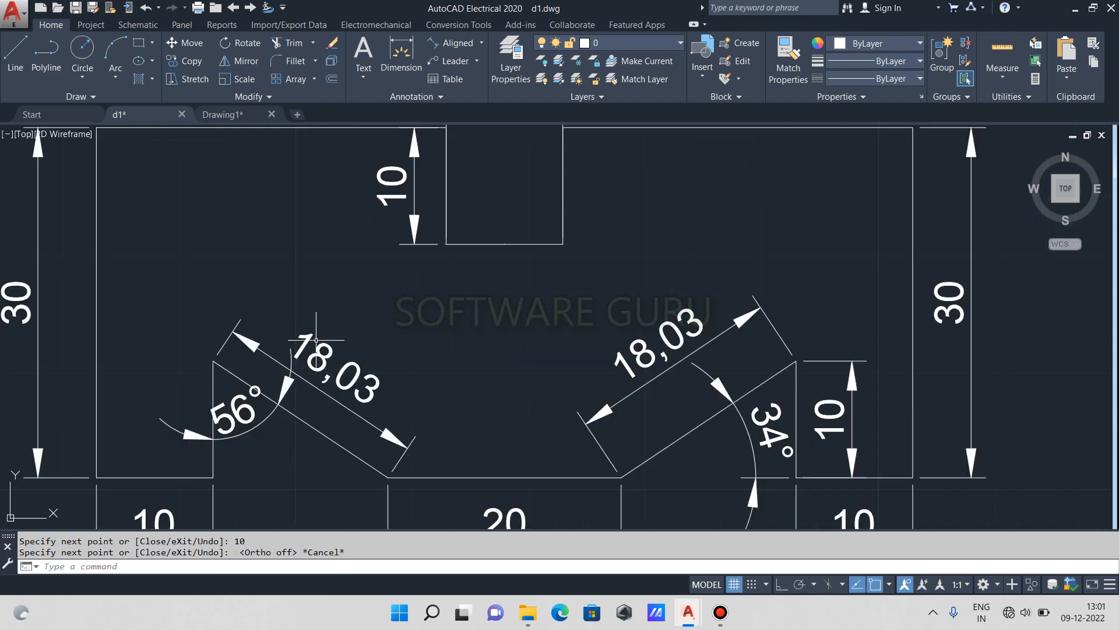
{"action": "type", "text": "L"}
{"action": "key", "text": "Return"}
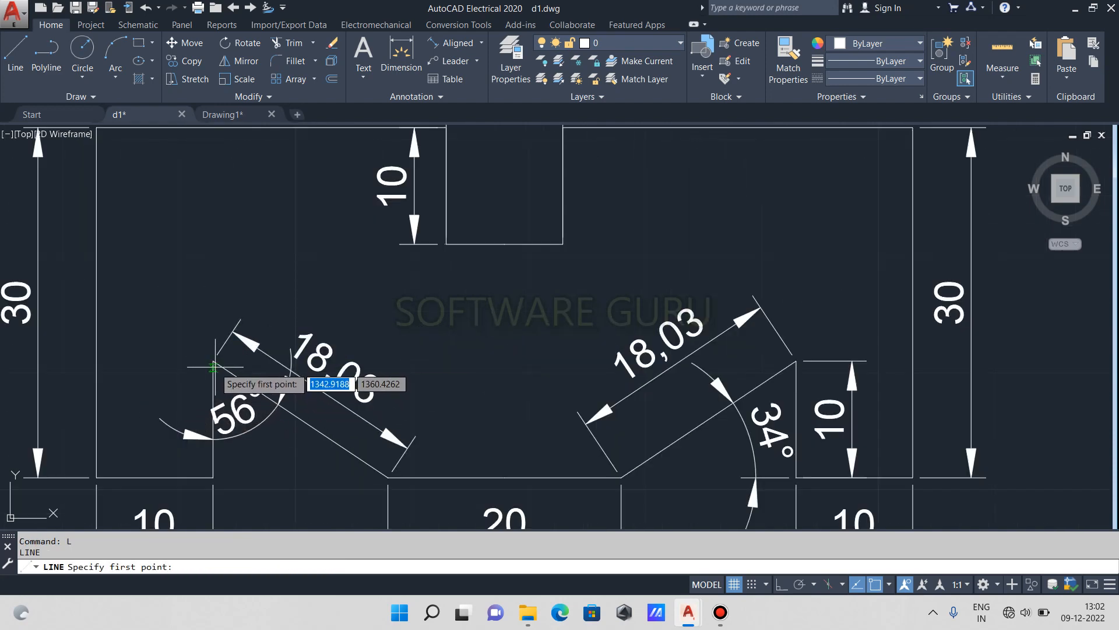
{"action": "left_click", "coordinate": [214, 360]}
{"action": "left_click", "coordinate": [447, 361]}
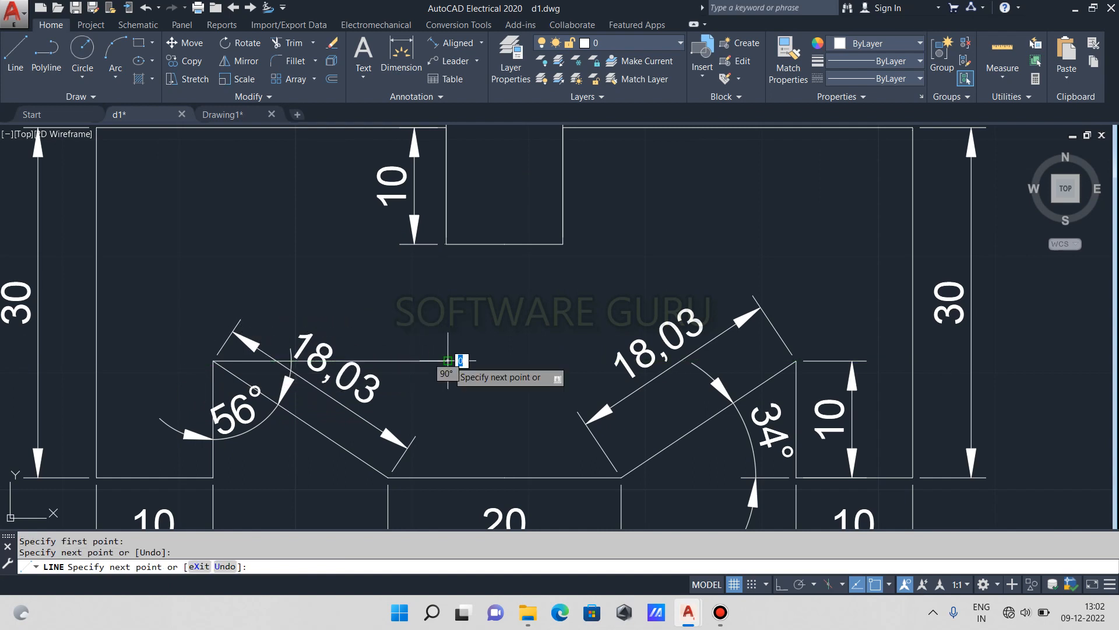
{"action": "key", "text": "Return"}
{"action": "scroll", "coordinate": [325, 392], "scroll_direction": "down", "scroll_amount": 1}
{"action": "middle_click_drag", "start_coordinate": [393, 350], "coordinate": [445, 285]}
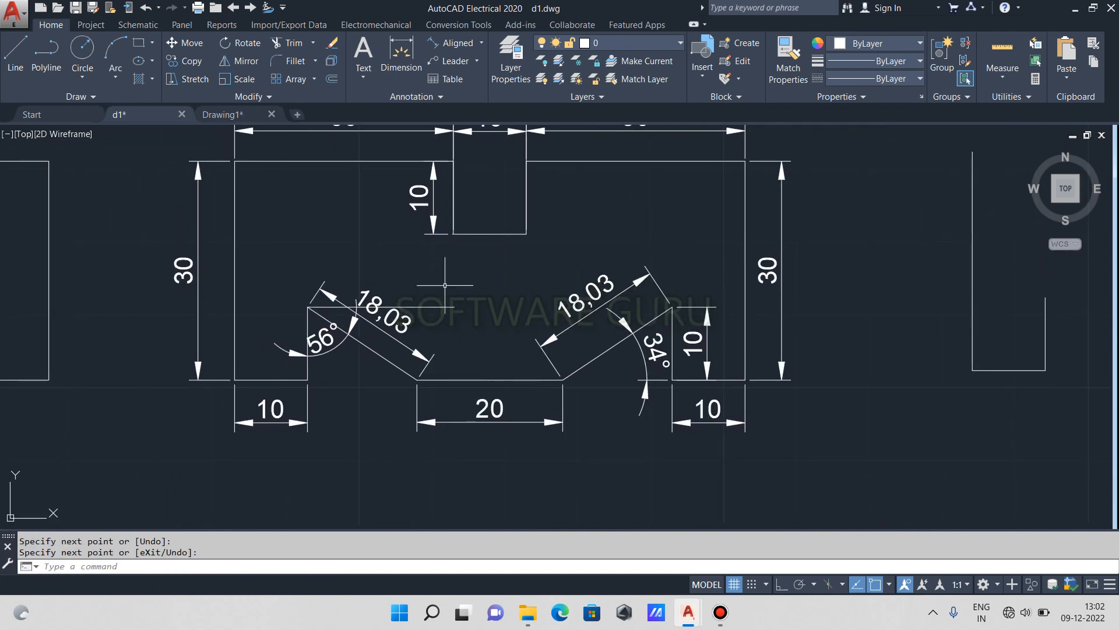
- Add an angular dimension between the horizontal reference line and the left notch's sloped edge
{"action": "left_click", "coordinate": [481, 47]}
{"action": "left_click", "coordinate": [452, 145]}
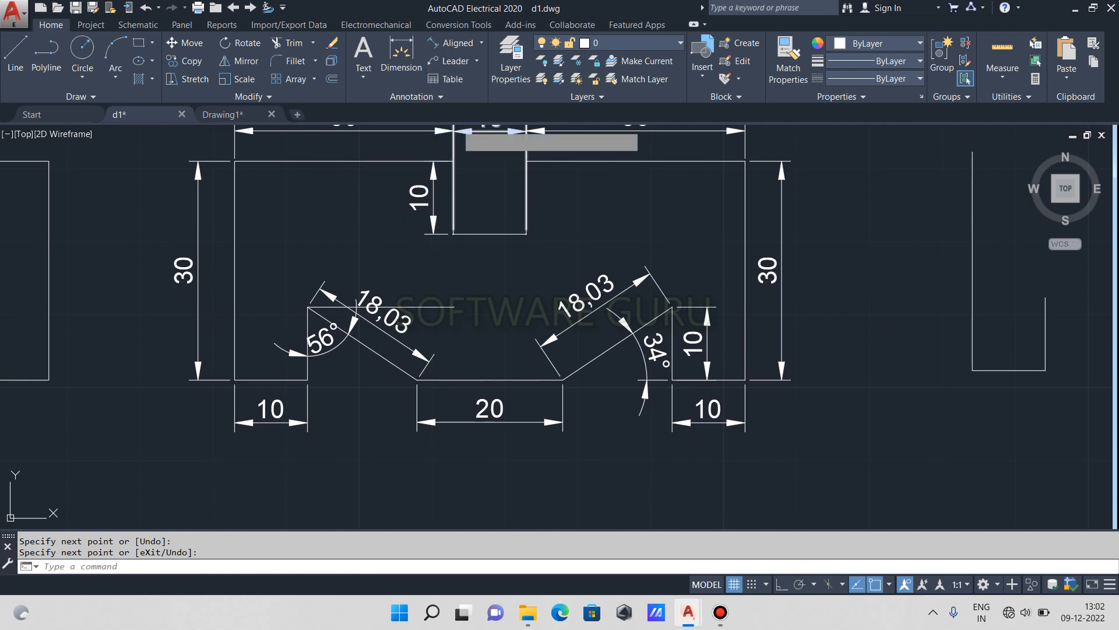
{"action": "left_click", "coordinate": [430, 307]}
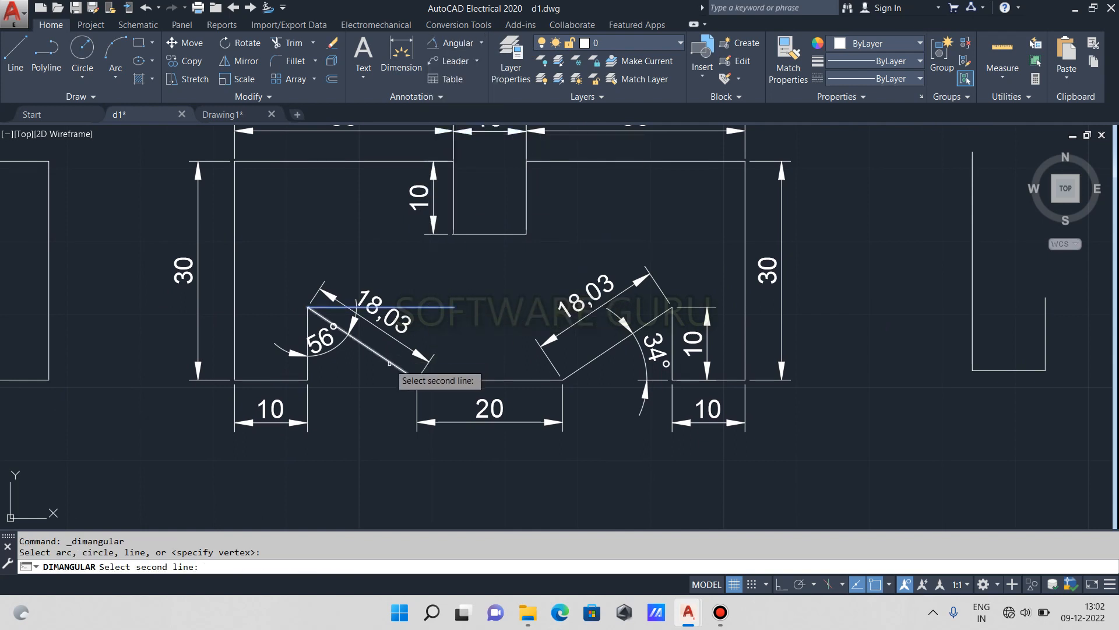
{"action": "left_click", "coordinate": [393, 364]}
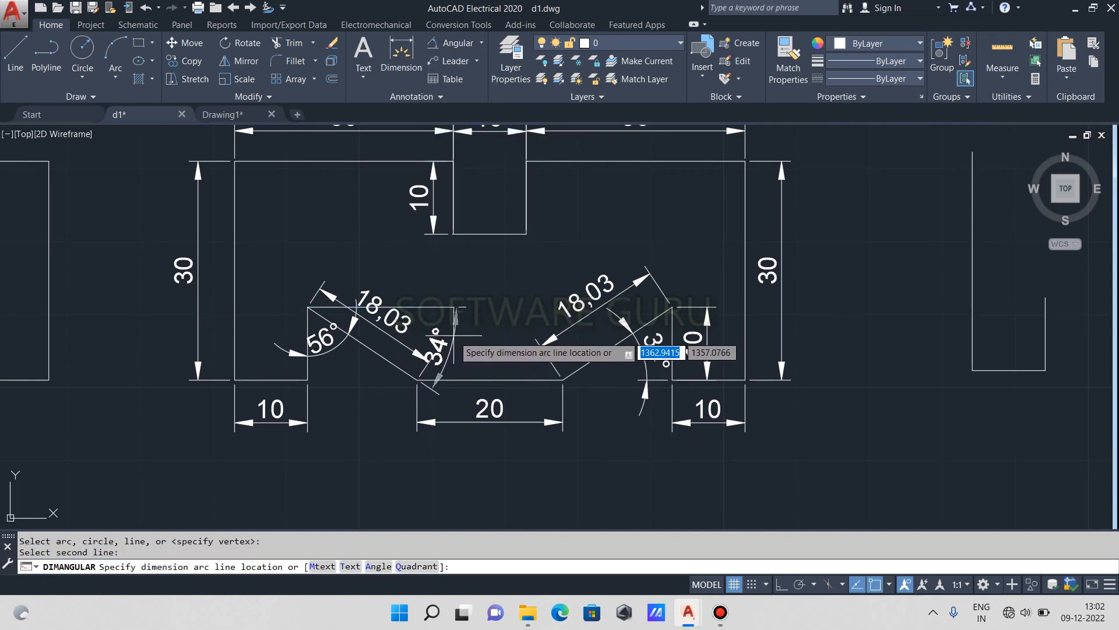
{"action": "left_click", "coordinate": [454, 335]}
{"action": "scroll", "coordinate": [520, 364], "scroll_direction": "down", "scroll_amount": 1}
{"action": "middle_click_drag", "start_coordinate": [505, 371], "coordinate": [391, 377]}
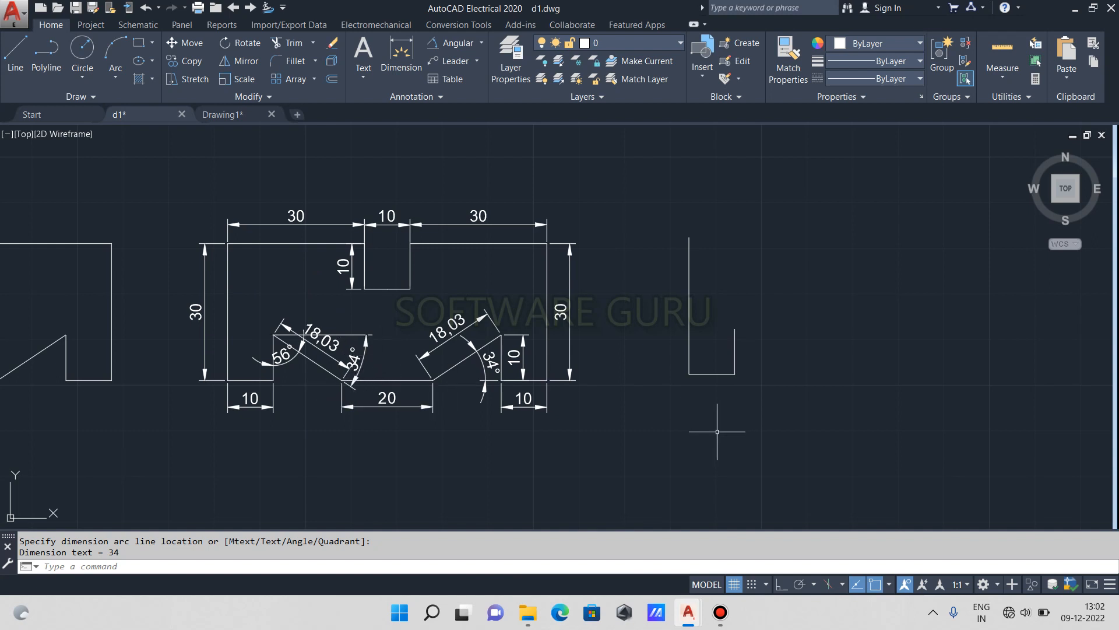
{"action": "type", "text": "l"}
{"action": "key", "text": "Return"}
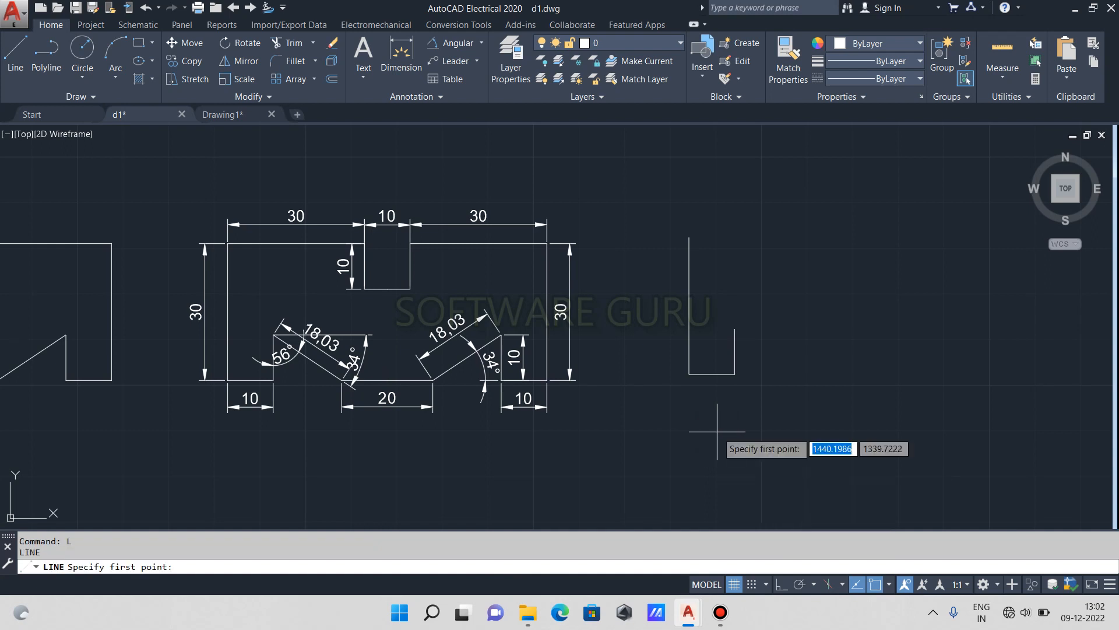
{"action": "left_click", "coordinate": [734, 328]}
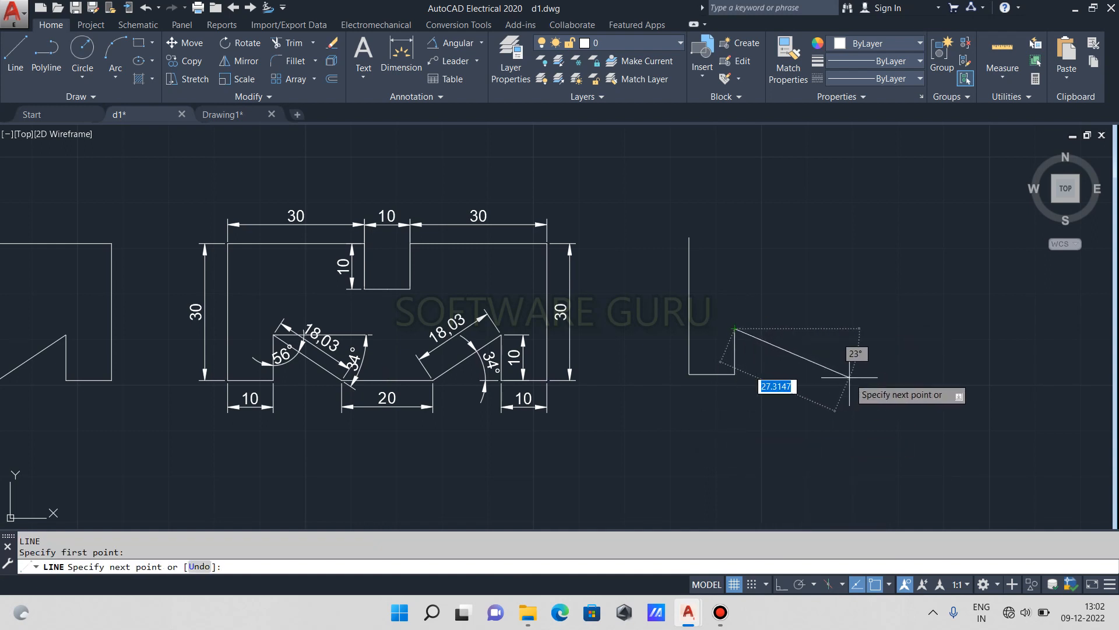
{"action": "type", "text": "@"}
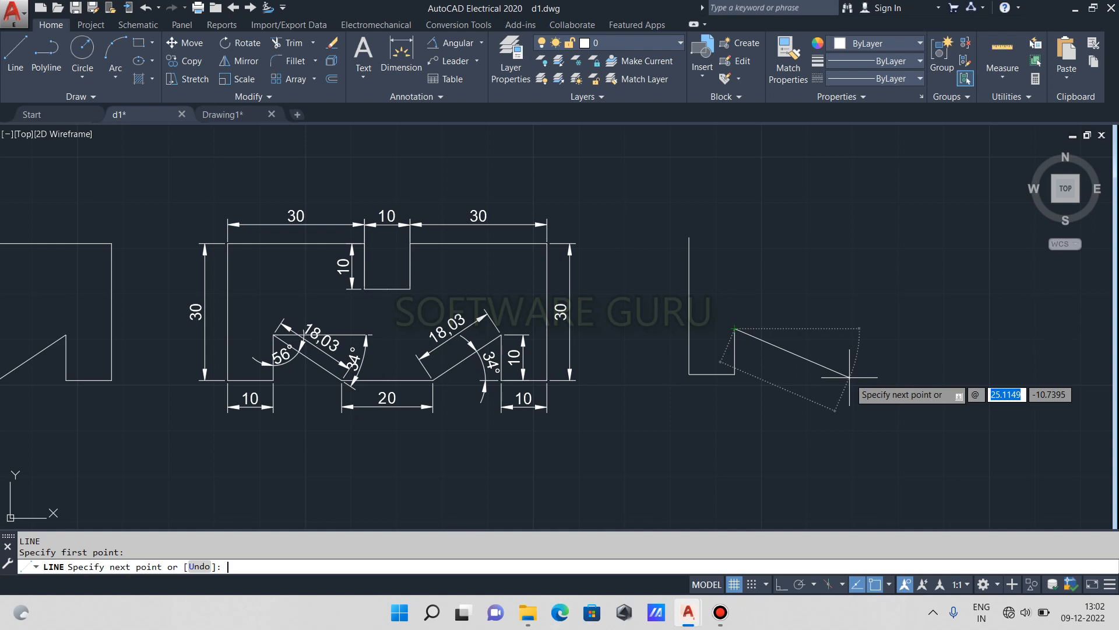
{"action": "key", "text": "F12"}
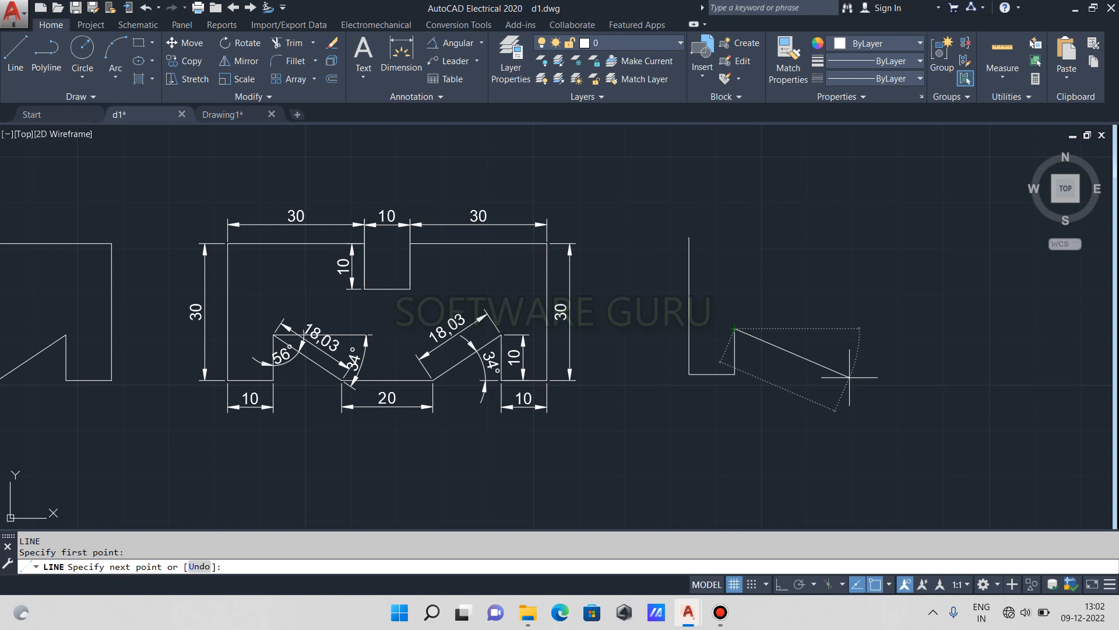
{"action": "type", "text": "@18.03<"}
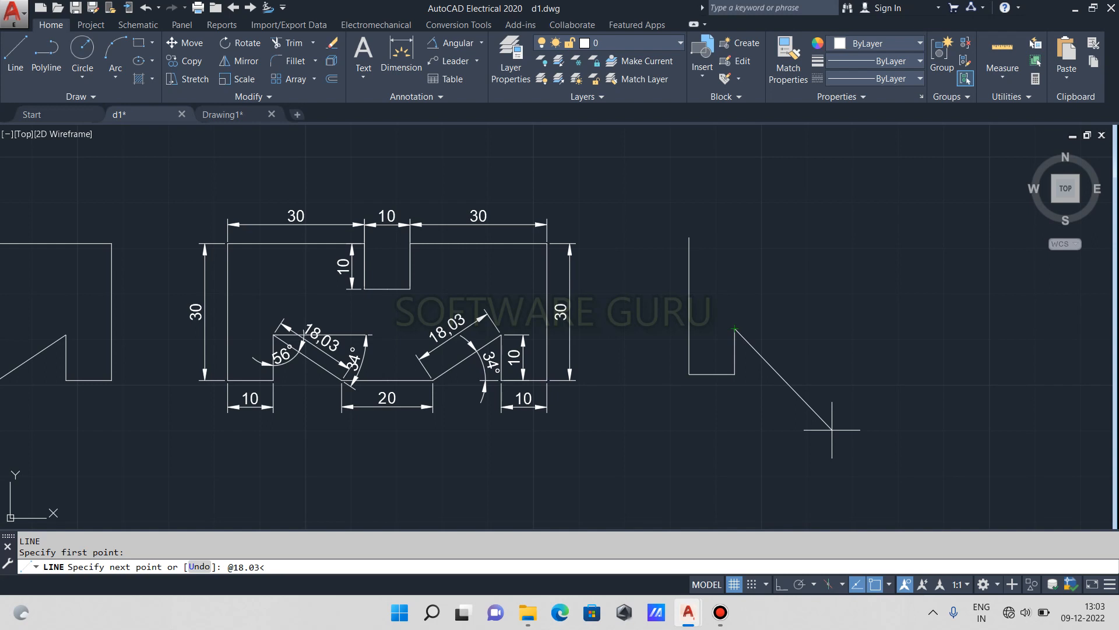
{"action": "type", "text": "34"}
{"action": "key", "text": "Return"}
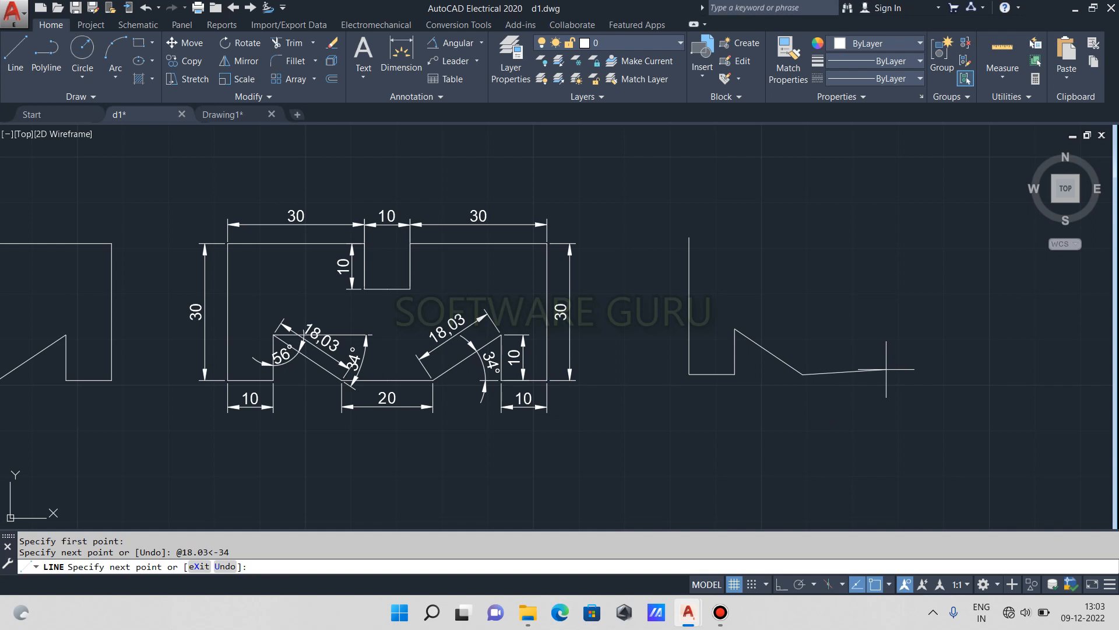
{"action": "key", "text": "F8"}
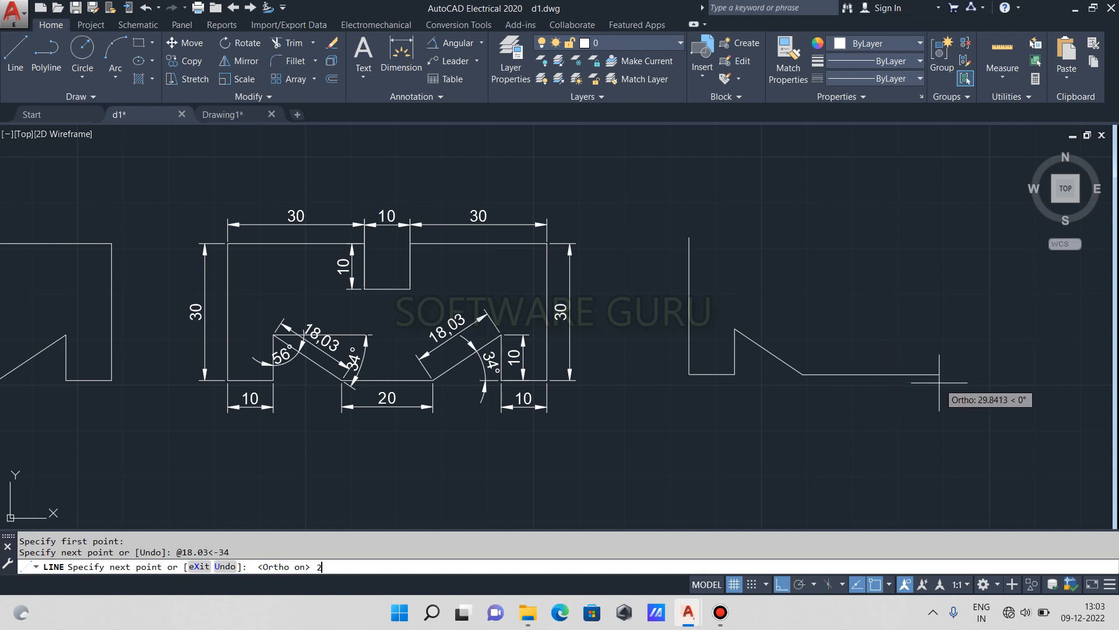
{"action": "key", "text": "Return"}
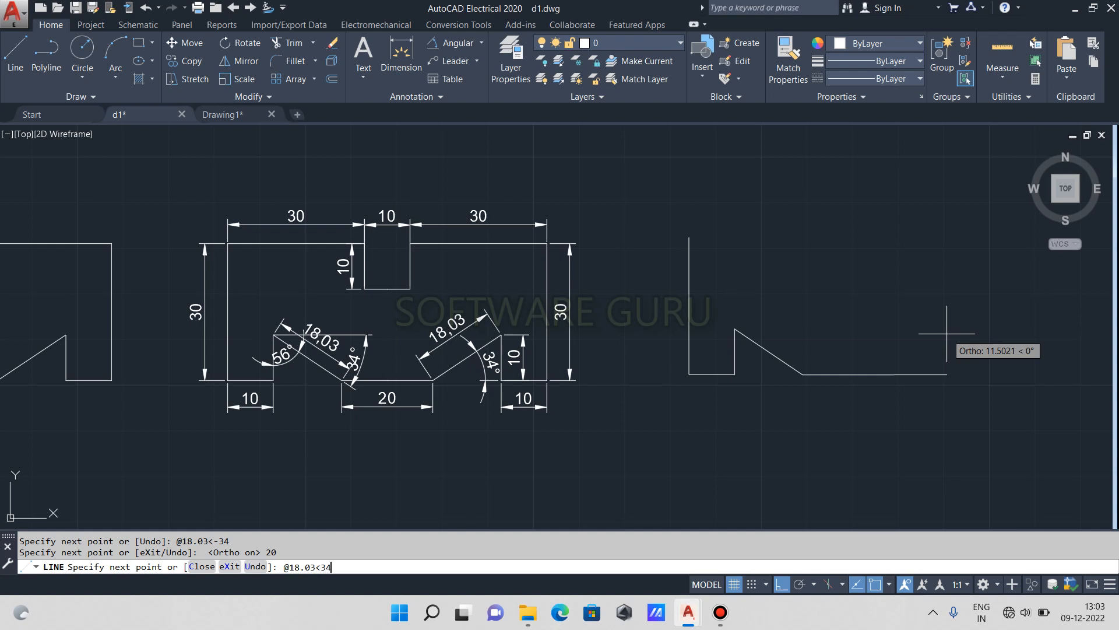
{"action": "key", "text": "Return"}
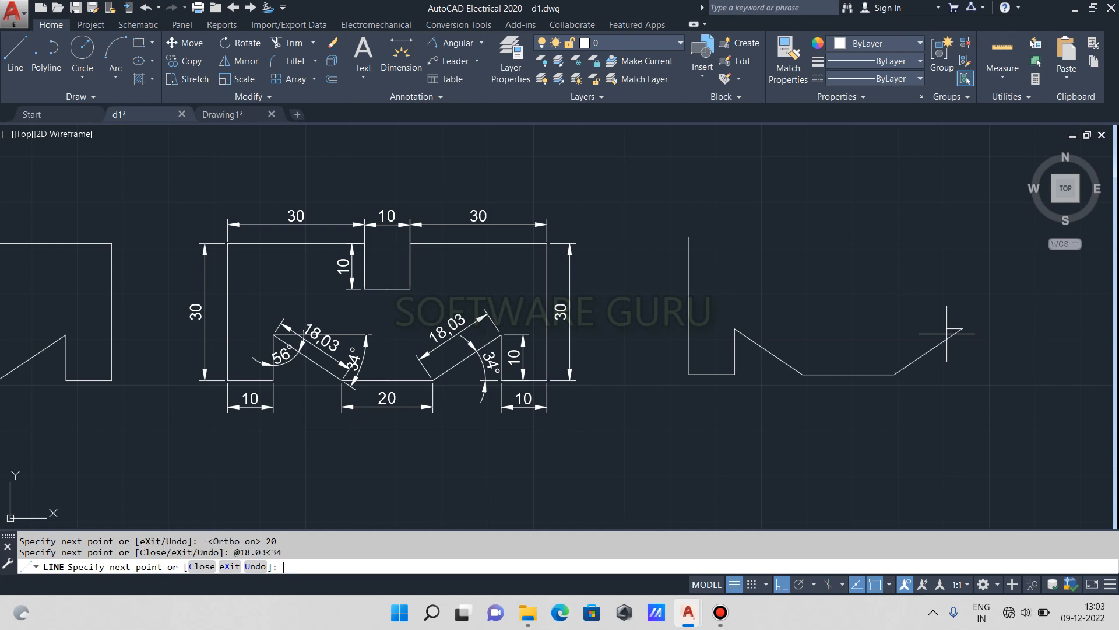
- Continue the outline from the right notch's peak 10 mm straight down and 10 mm to the right
{"action": "middle_click_drag", "start_coordinate": [950, 372], "coordinate": [844, 405]}
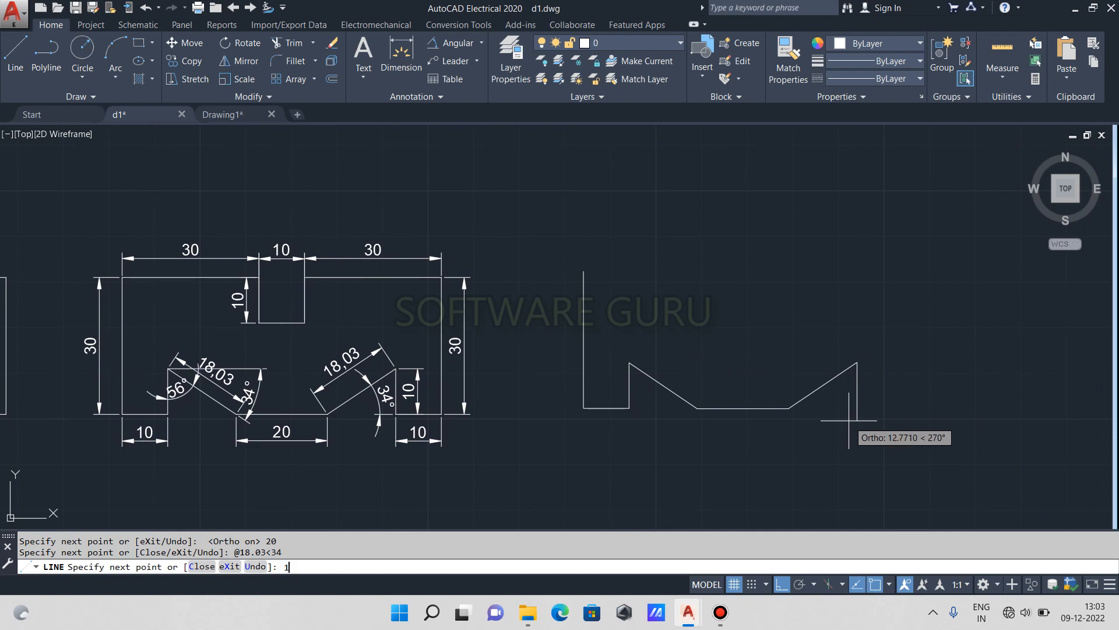
{"action": "key", "text": "Return"}
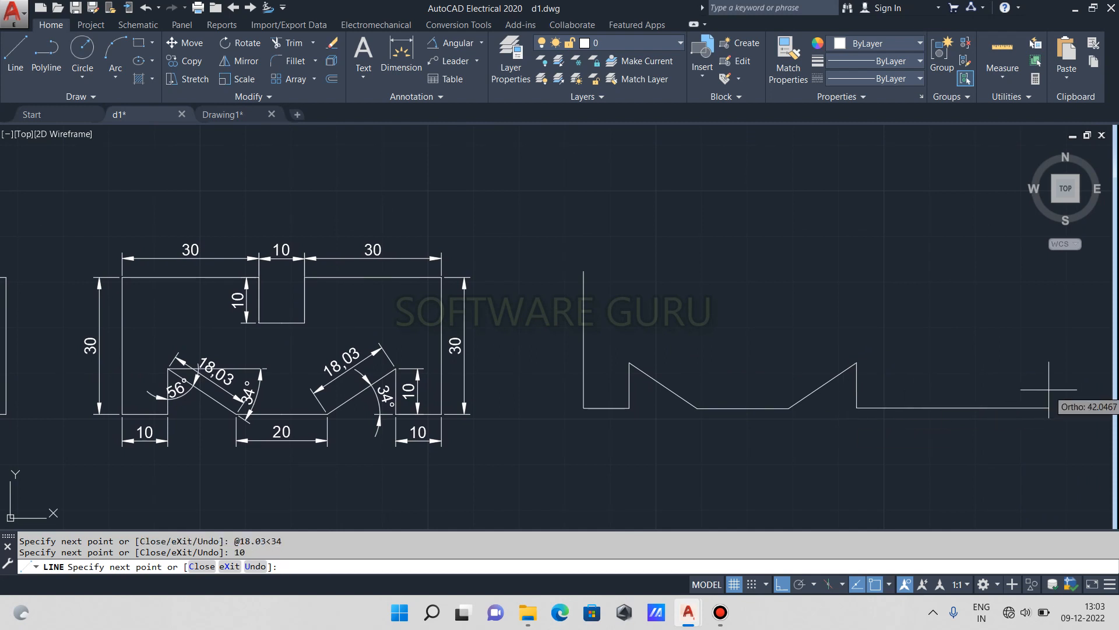
{"action": "type", "text": "10"}
{"action": "key", "text": "Return"}
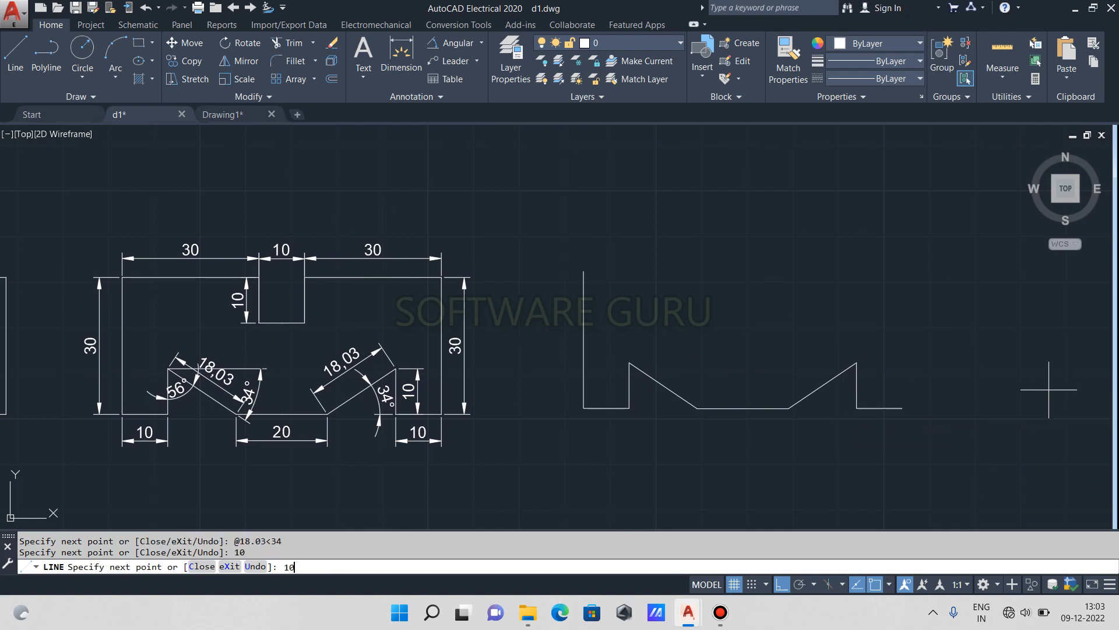
- Draw the outline's right side 30 mm straight up and its upper edge 30 mm to the left
{"action": "type", "text": "3"}
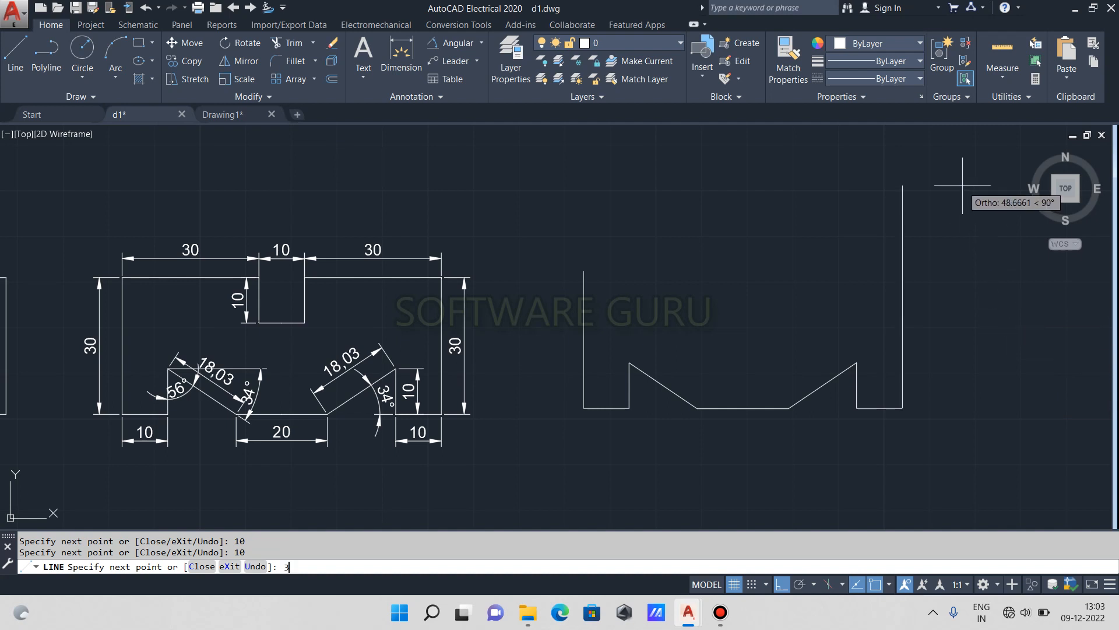
{"action": "type", "text": "0"}
{"action": "key", "text": "Return"}
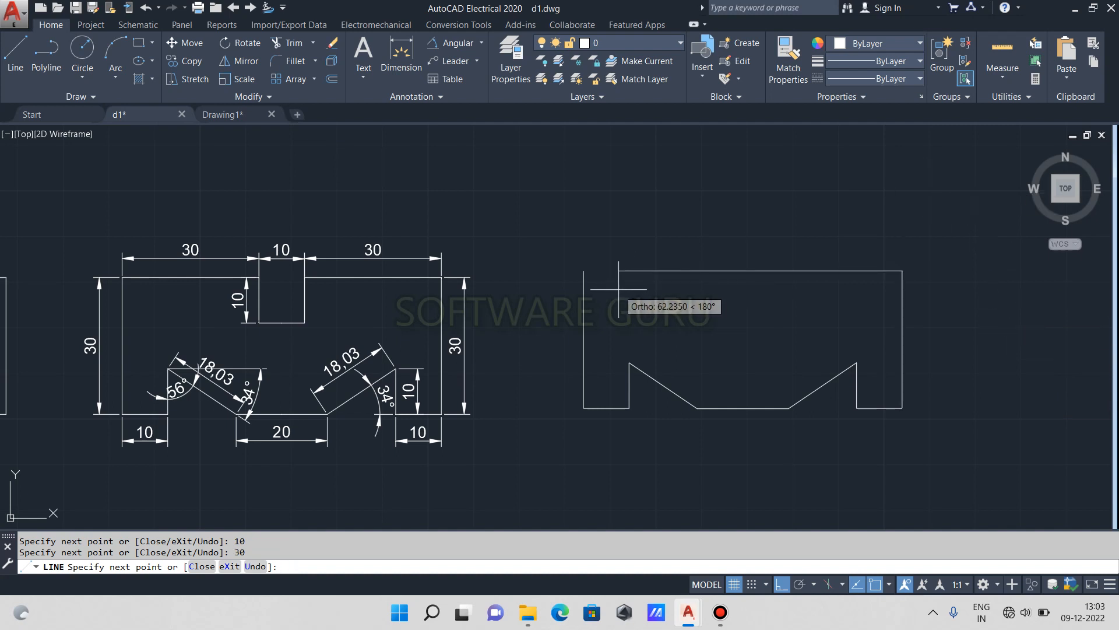
{"action": "type", "text": "30"}
{"action": "key", "text": "Return"}
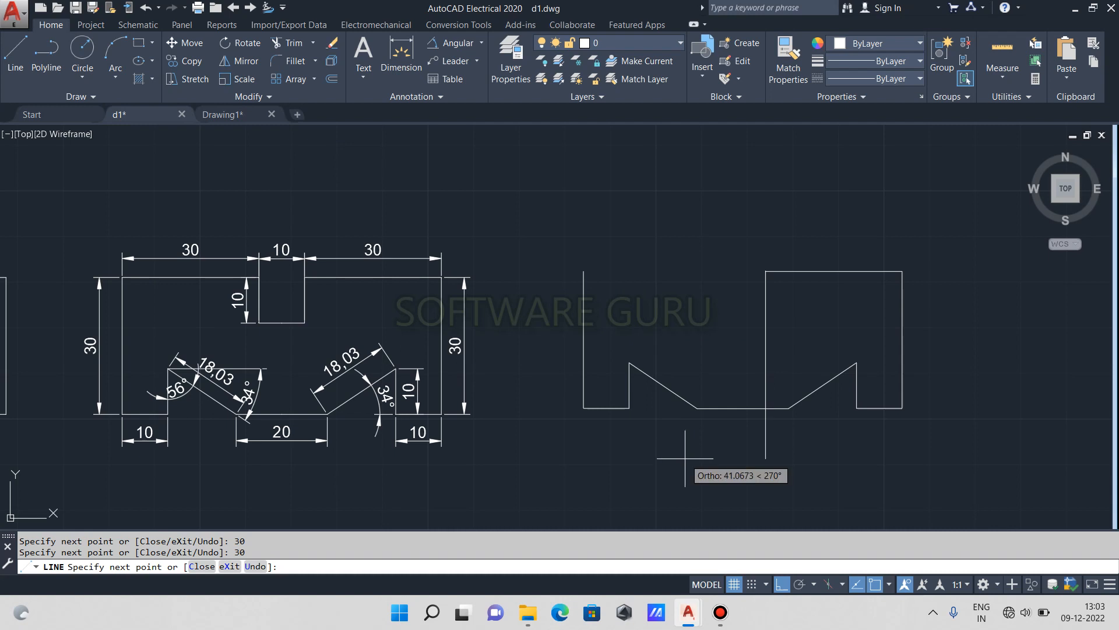
- Draw the upper slot 10 mm deep and 10 mm wide, close the outline at its starting point and end the line
{"action": "type", "text": "10"}
{"action": "key", "text": "Return"}
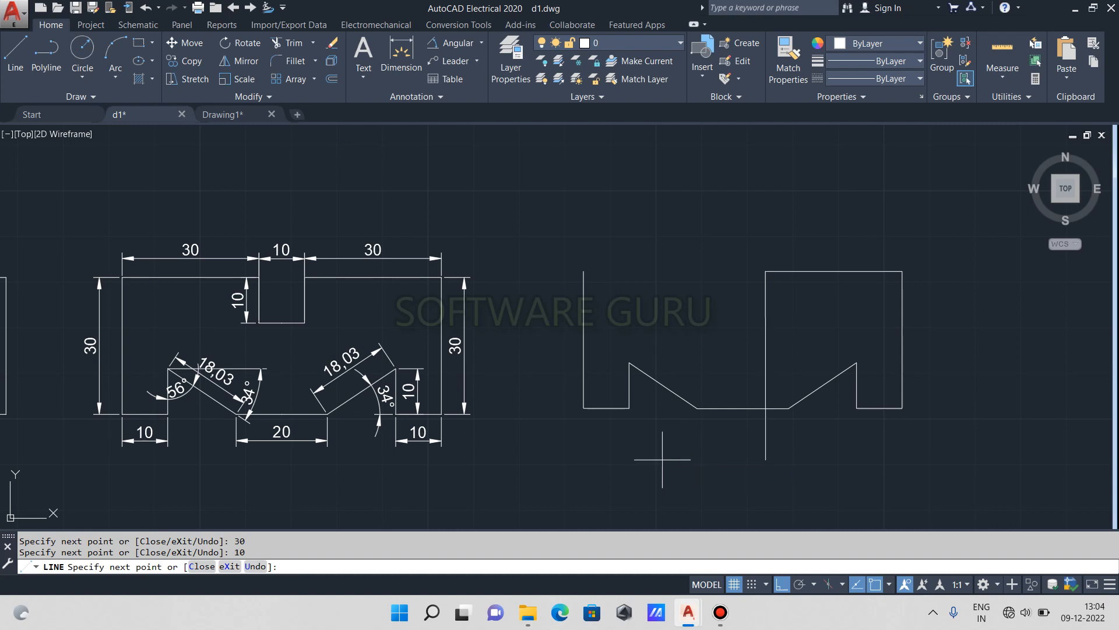
{"action": "type", "text": "10"}
{"action": "key", "text": "Return"}
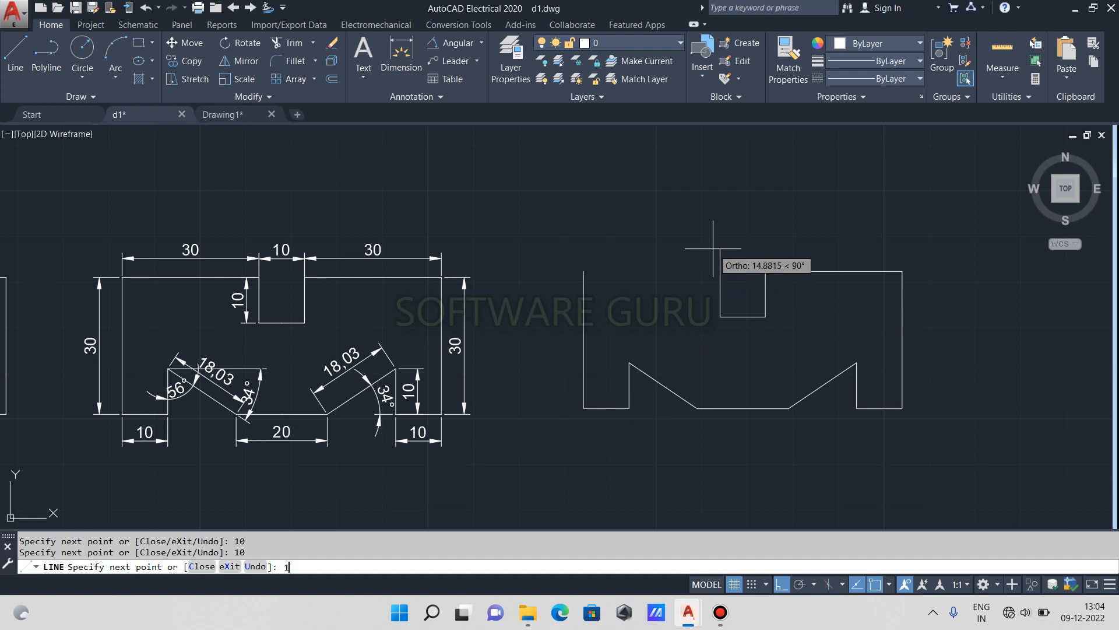
{"action": "type", "text": "10"}
{"action": "key", "text": "Return"}
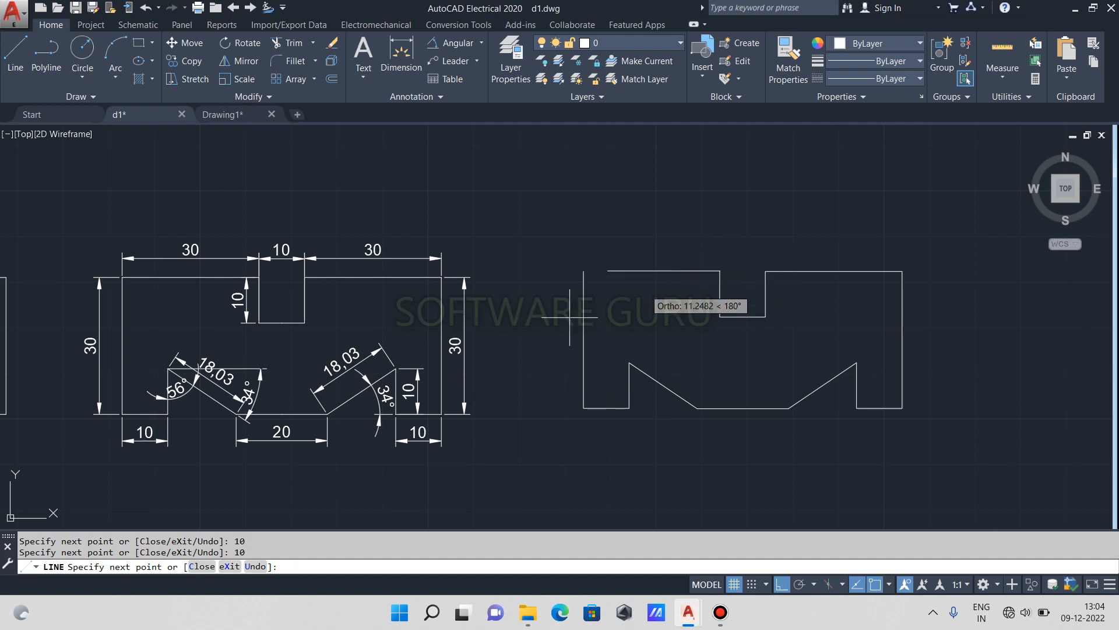
{"action": "left_click", "coordinate": [583, 271]}
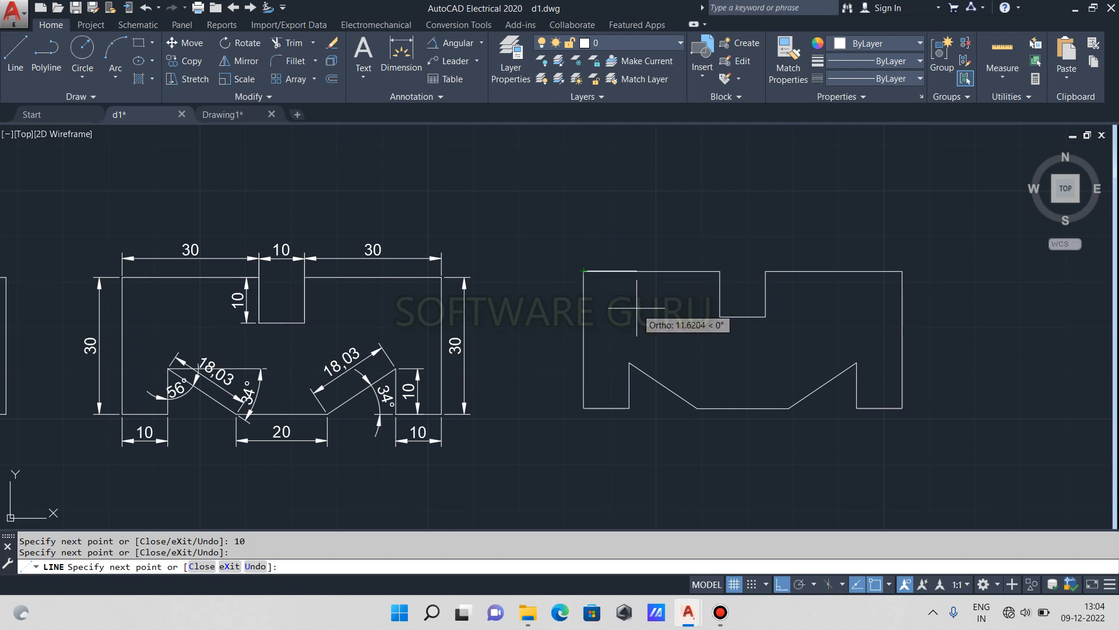
{"action": "key", "text": "Escape"}
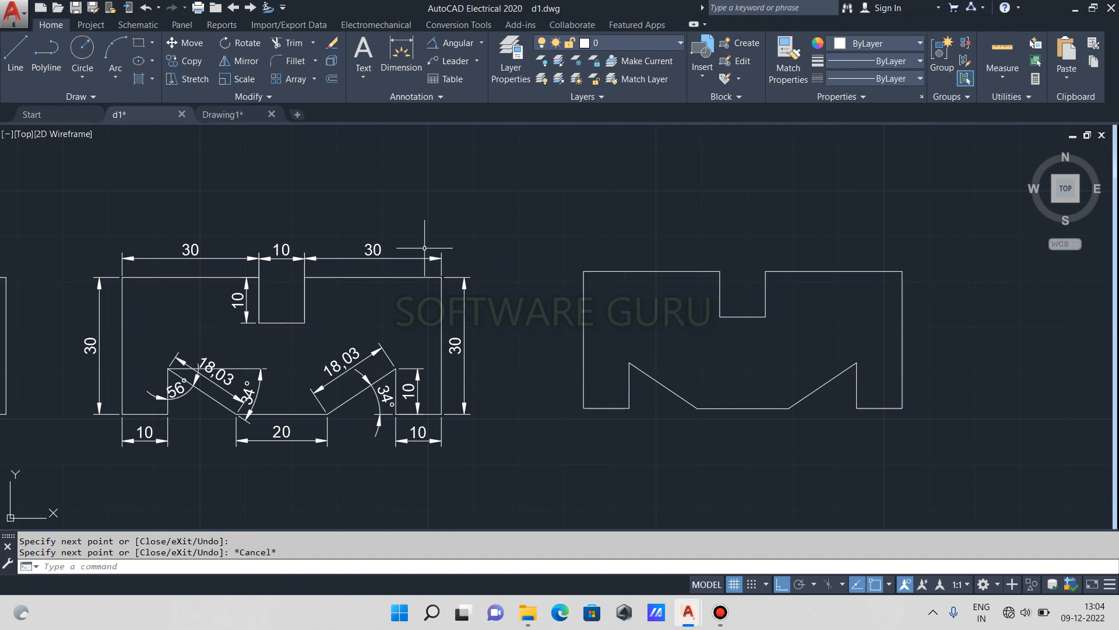
- Try a linear dimension on the new outline's upper edge left of the slot and erase it
{"action": "left_click", "coordinate": [481, 43]}
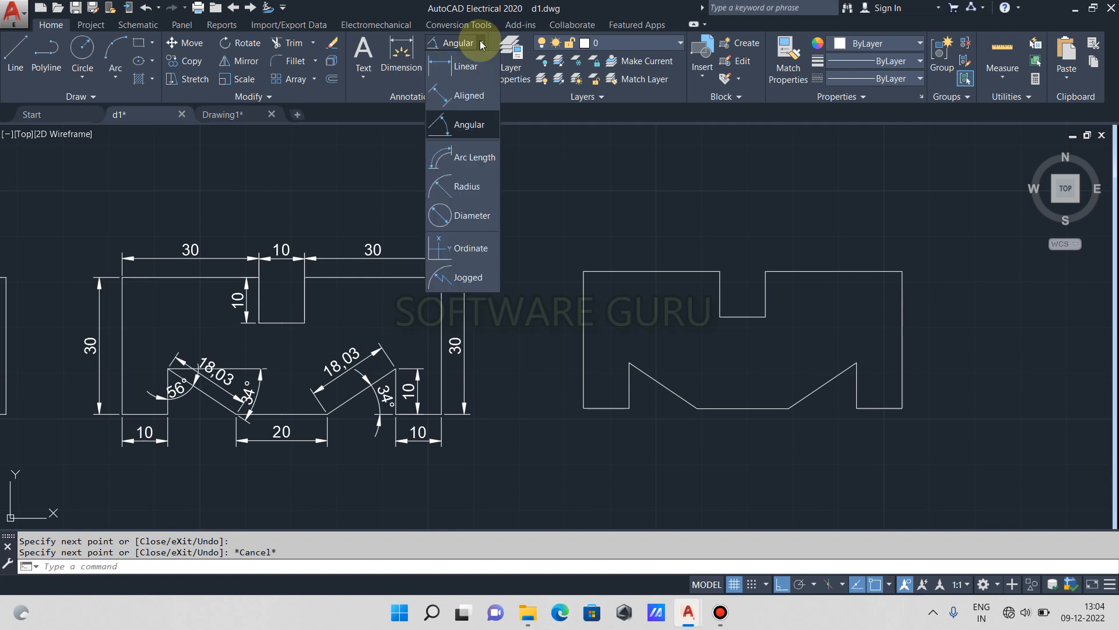
{"action": "left_click", "coordinate": [460, 67]}
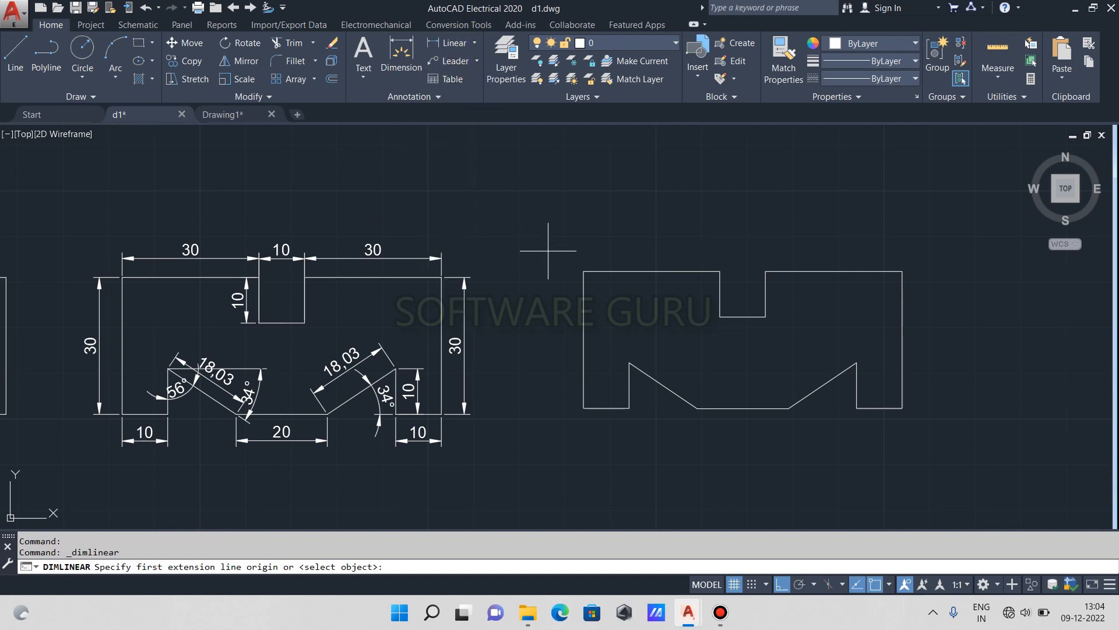
{"action": "left_click", "coordinate": [583, 271]}
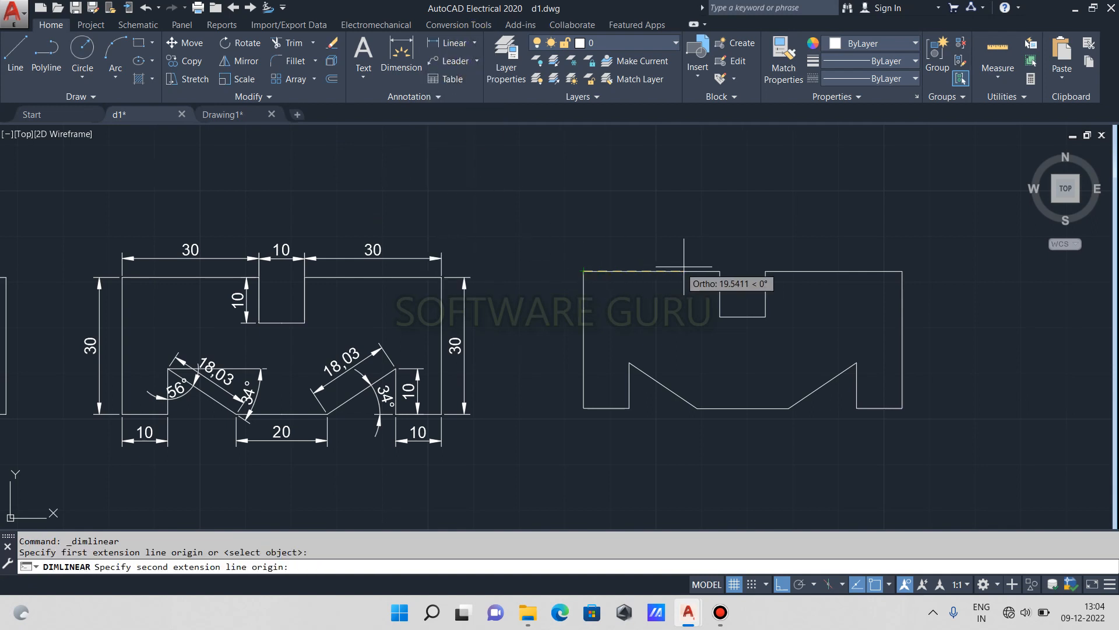
{"action": "left_click", "coordinate": [721, 270]}
{"action": "left_click", "coordinate": [716, 250]}
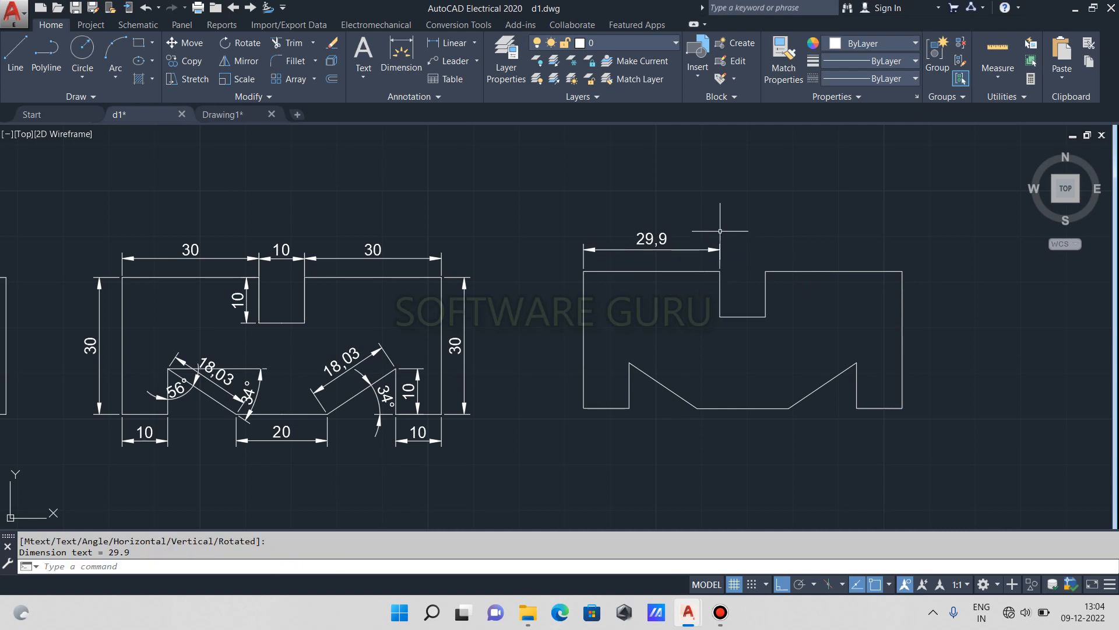
{"action": "left_click", "coordinate": [720, 232]}
{"action": "left_click", "coordinate": [639, 255]}
{"action": "key", "text": "Delete"}
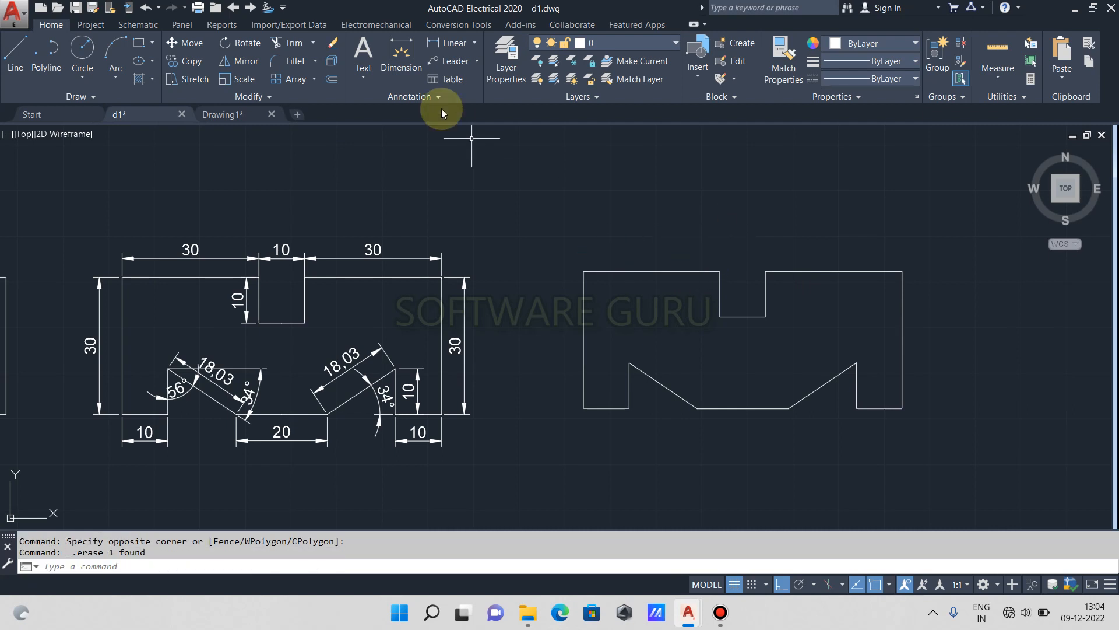
- Add a linear dimension close above the new outline's upper edge, from its left corner to the slot
{"action": "left_click", "coordinate": [454, 42]}
{"action": "left_click", "coordinate": [583, 271]}
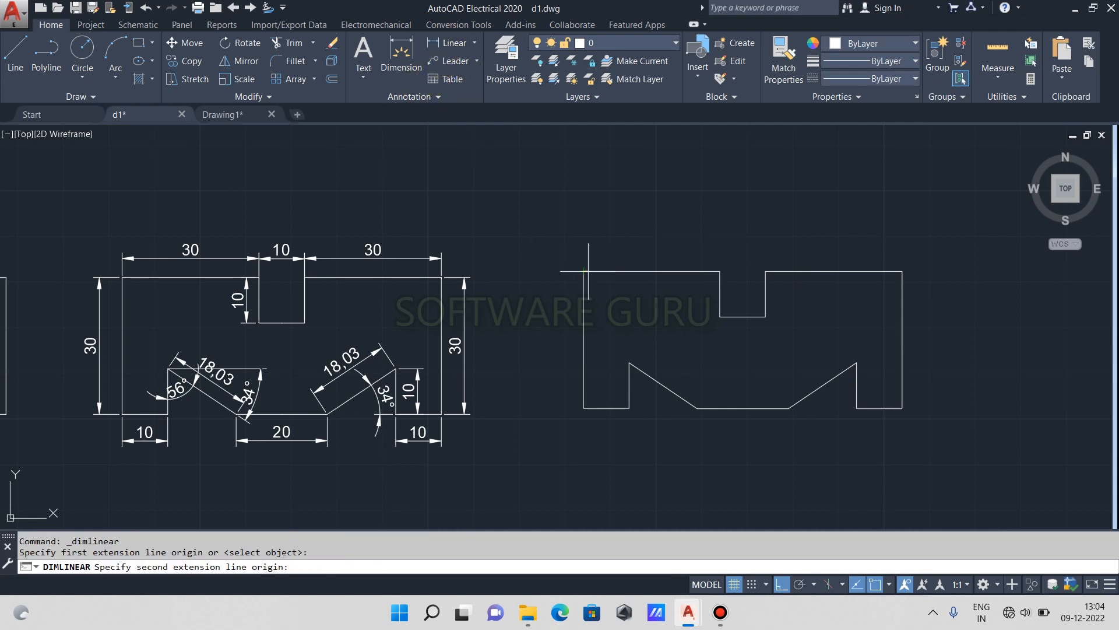
{"action": "left_click", "coordinate": [721, 270]}
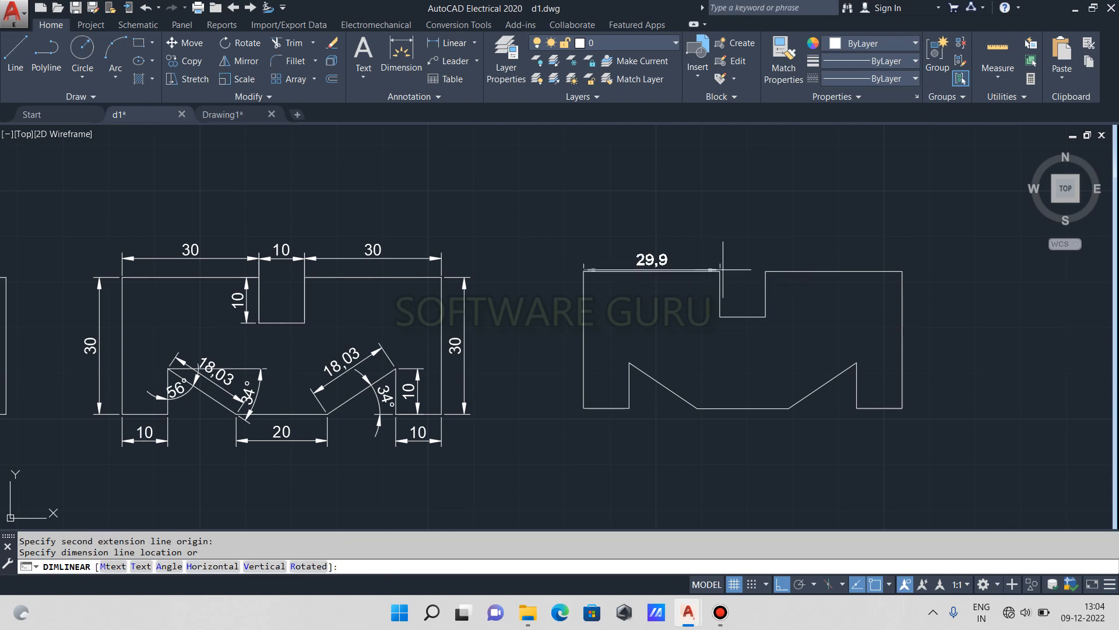
{"action": "left_click", "coordinate": [722, 258]}
{"action": "key", "text": "Escape"}
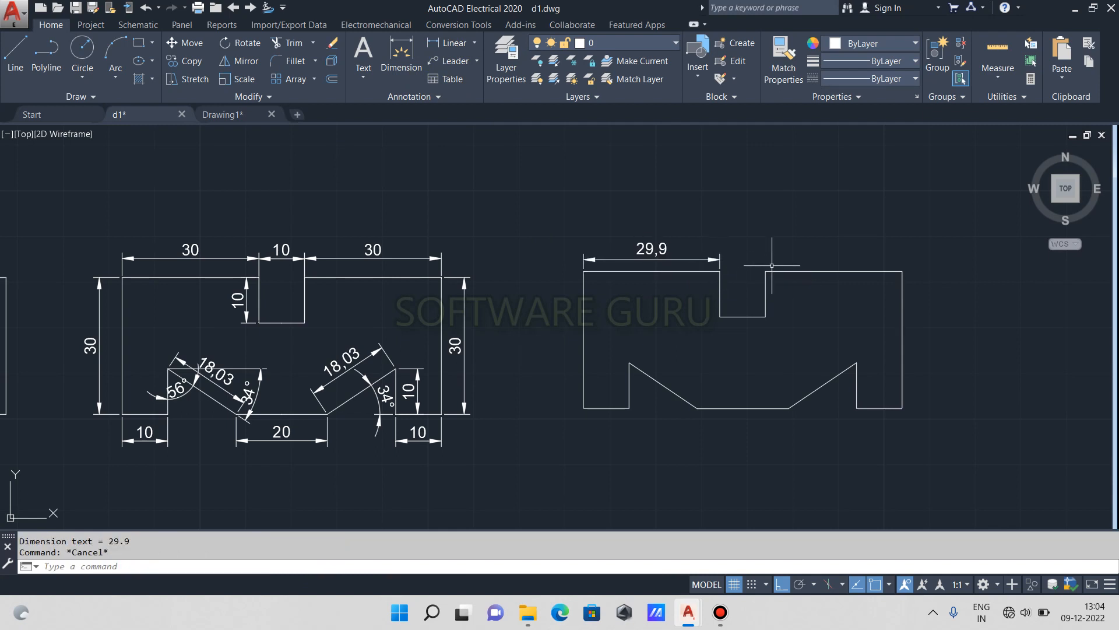
- Add linear dimensions above the new outline for the slot's width and the upper edge right of the slot
{"action": "key", "text": "Return"}
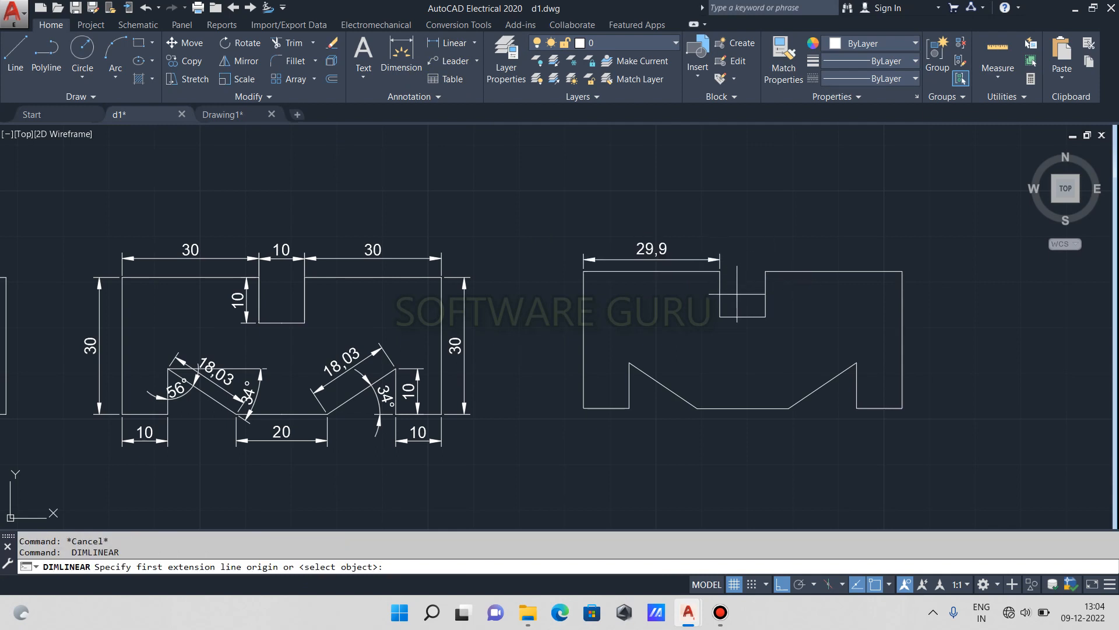
{"action": "left_click", "coordinate": [720, 270]}
{"action": "left_click", "coordinate": [766, 271]}
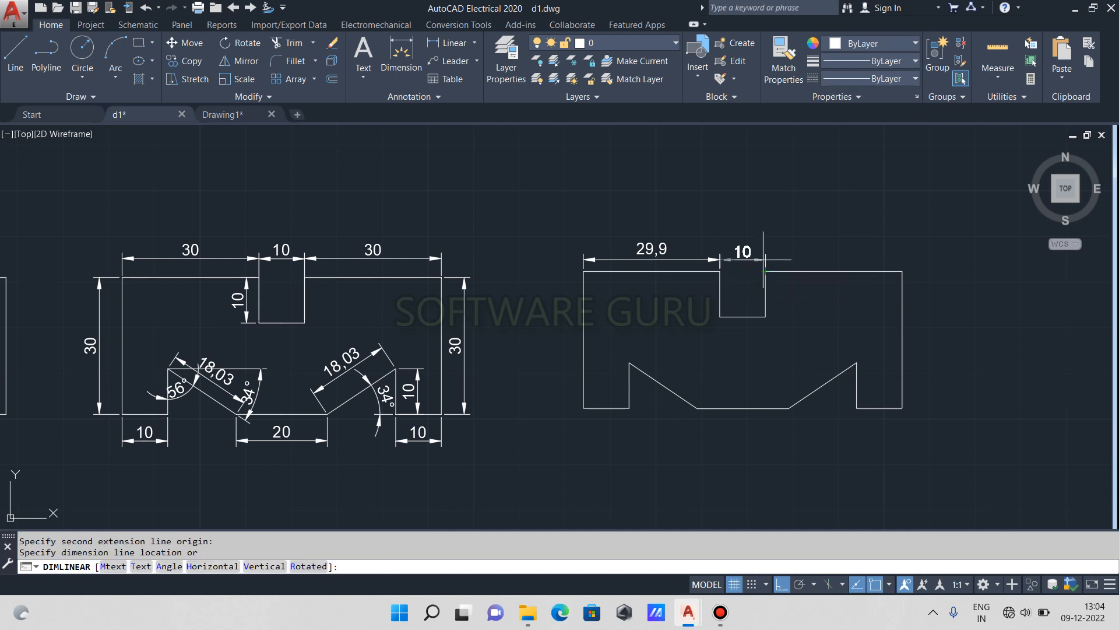
{"action": "left_click", "coordinate": [764, 260]}
{"action": "key", "text": "Return"}
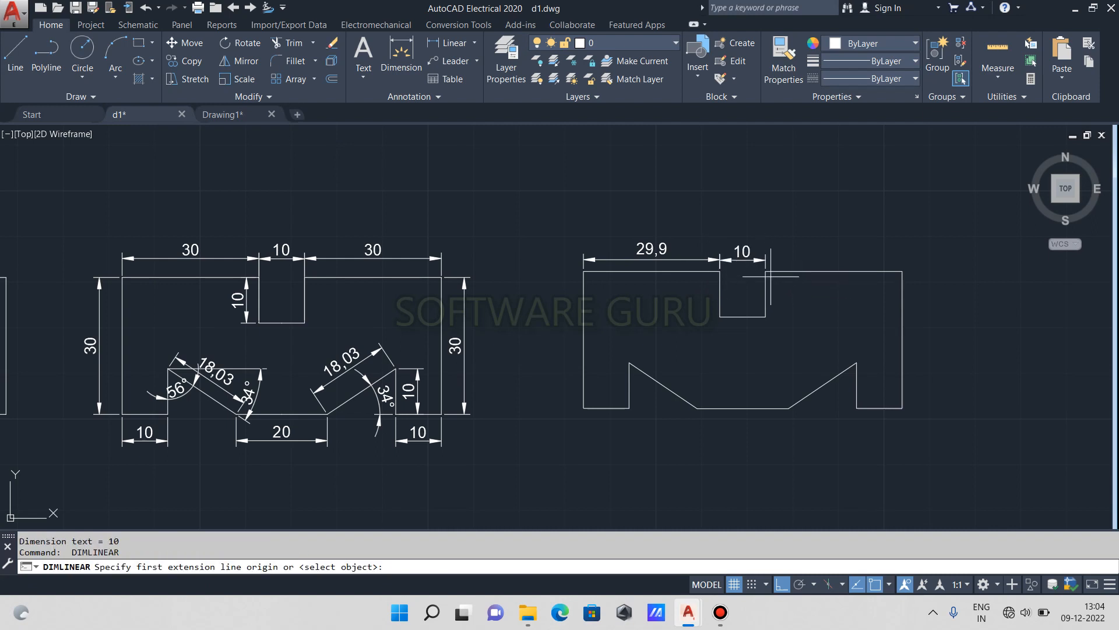
{"action": "left_click", "coordinate": [766, 271]}
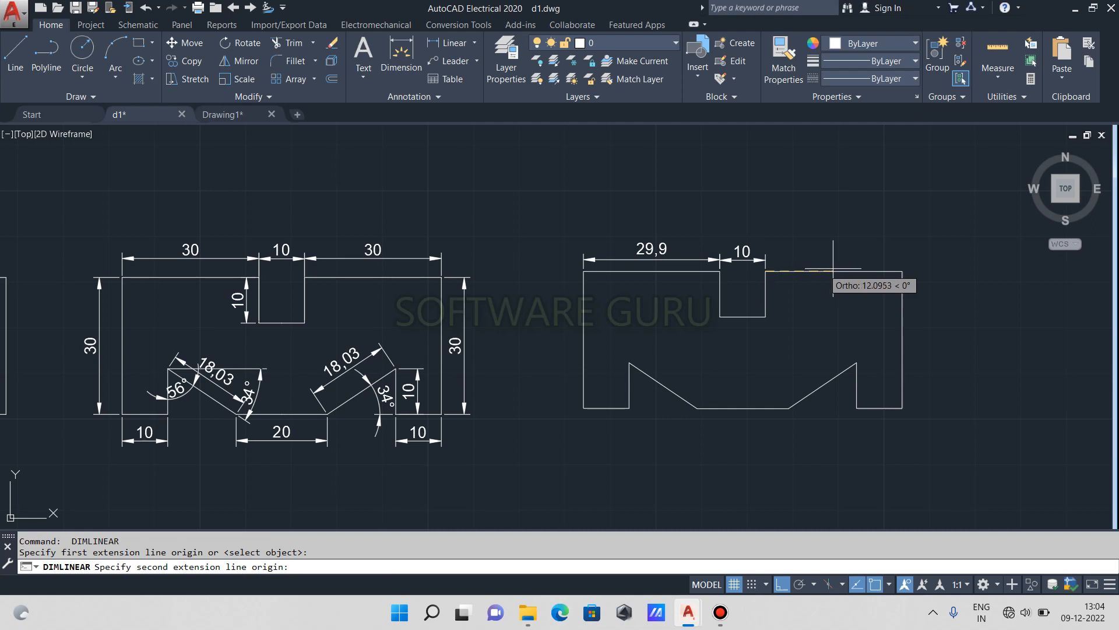
{"action": "left_click", "coordinate": [902, 271]}
{"action": "left_click", "coordinate": [910, 255]}
- Add a vertical linear dimension beside the new outline's right side, covering its full height
{"action": "key", "text": "Return"}
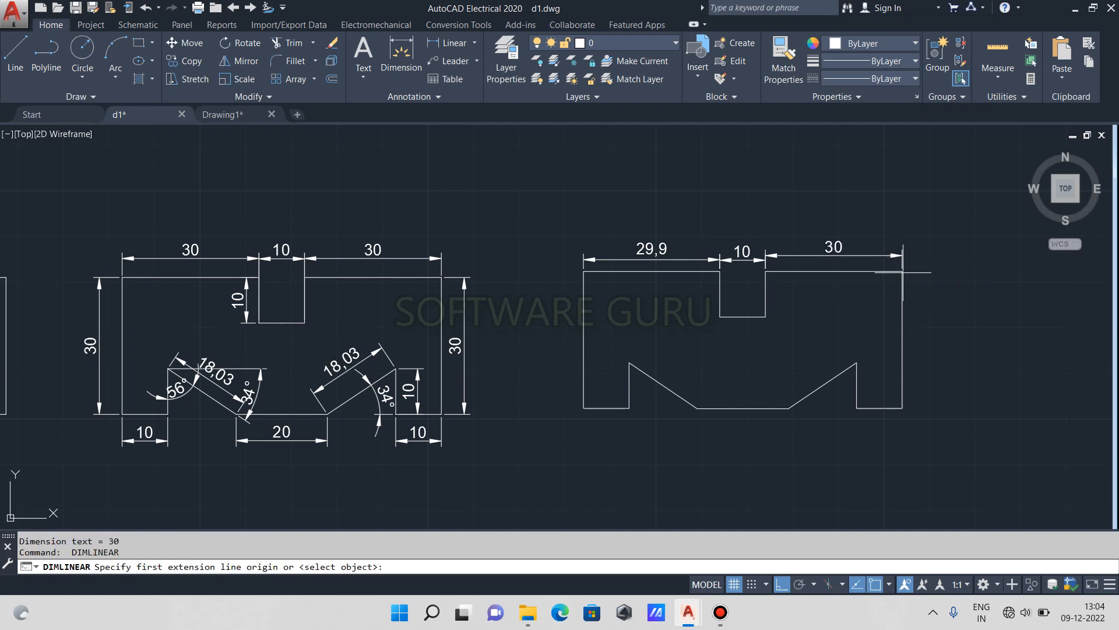
{"action": "left_click", "coordinate": [903, 272]}
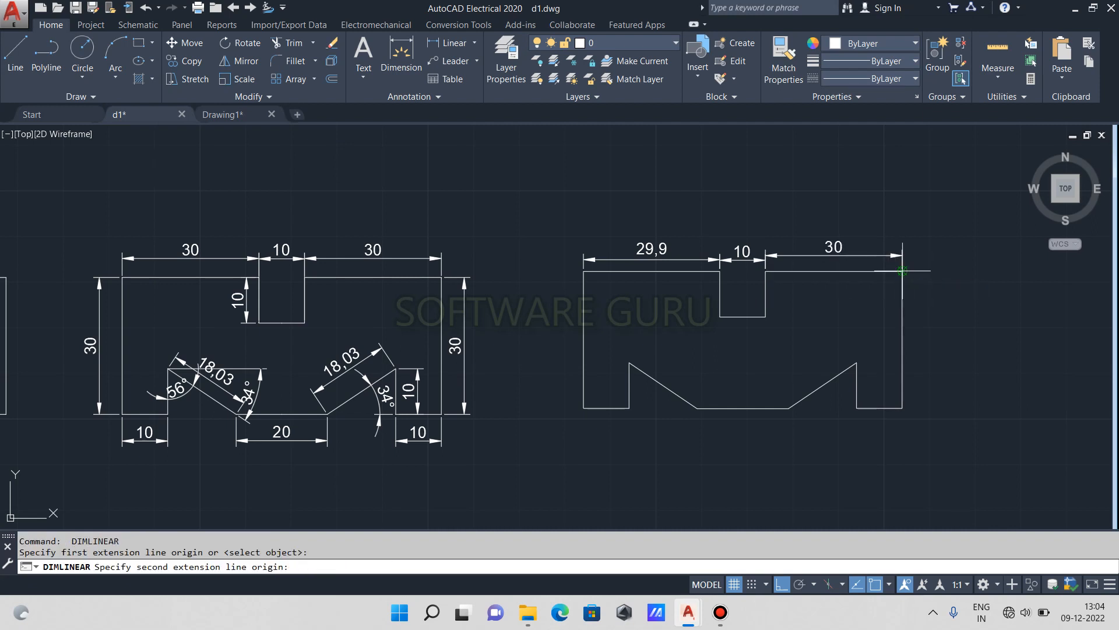
{"action": "left_click", "coordinate": [903, 408]}
{"action": "left_click", "coordinate": [937, 401]}
{"action": "key", "text": "Return"}
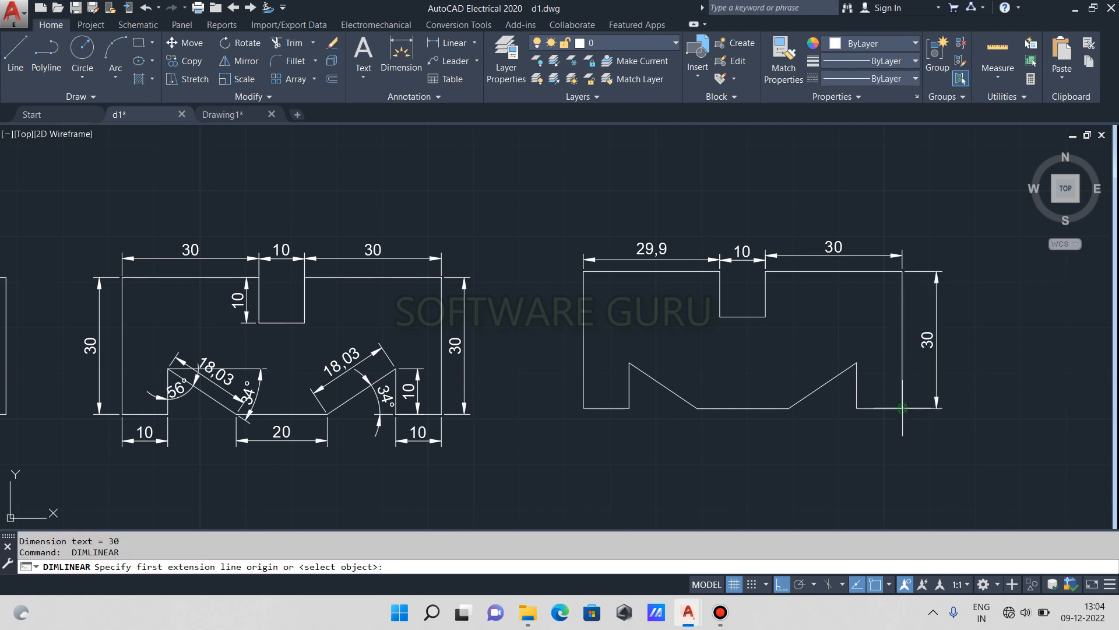
- Add a linear dimension below the new outline's right foot, covering the foot's full width
{"action": "left_click", "coordinate": [902, 408]}
{"action": "left_click", "coordinate": [857, 408]}
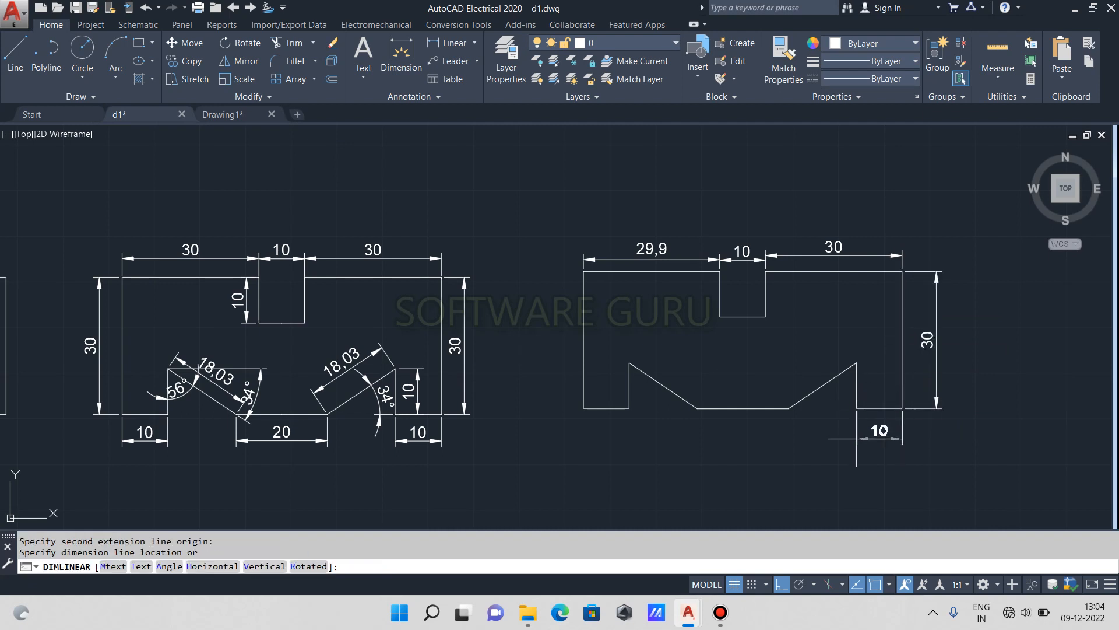
{"action": "left_click", "coordinate": [857, 438]}
{"action": "key", "text": "Return"}
{"action": "left_click", "coordinate": [851, 407]}
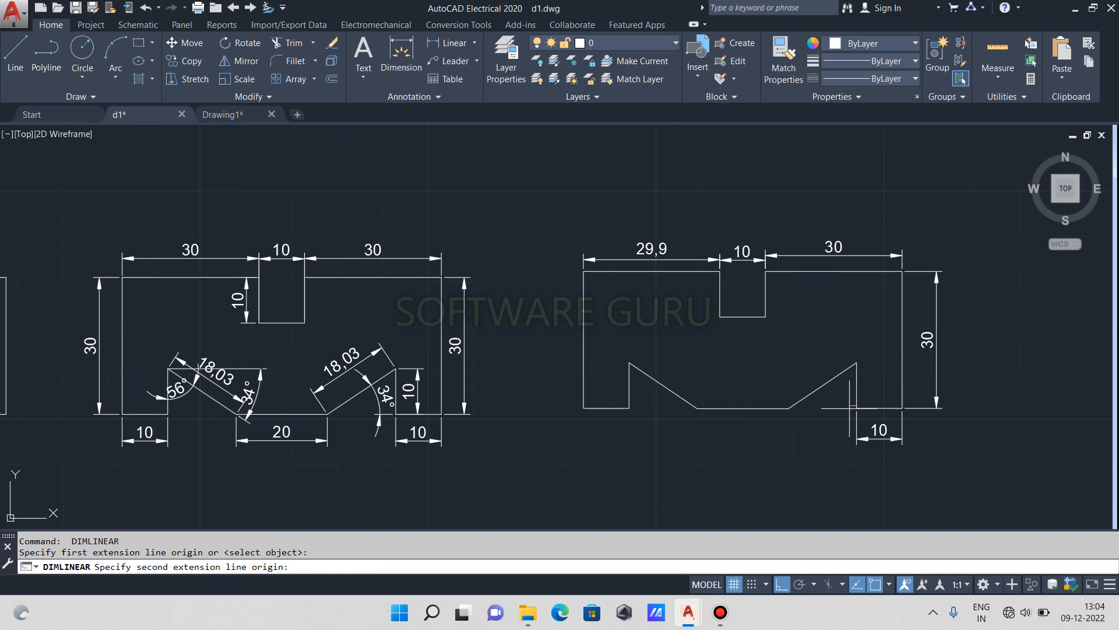
{"action": "left_click", "coordinate": [789, 408]}
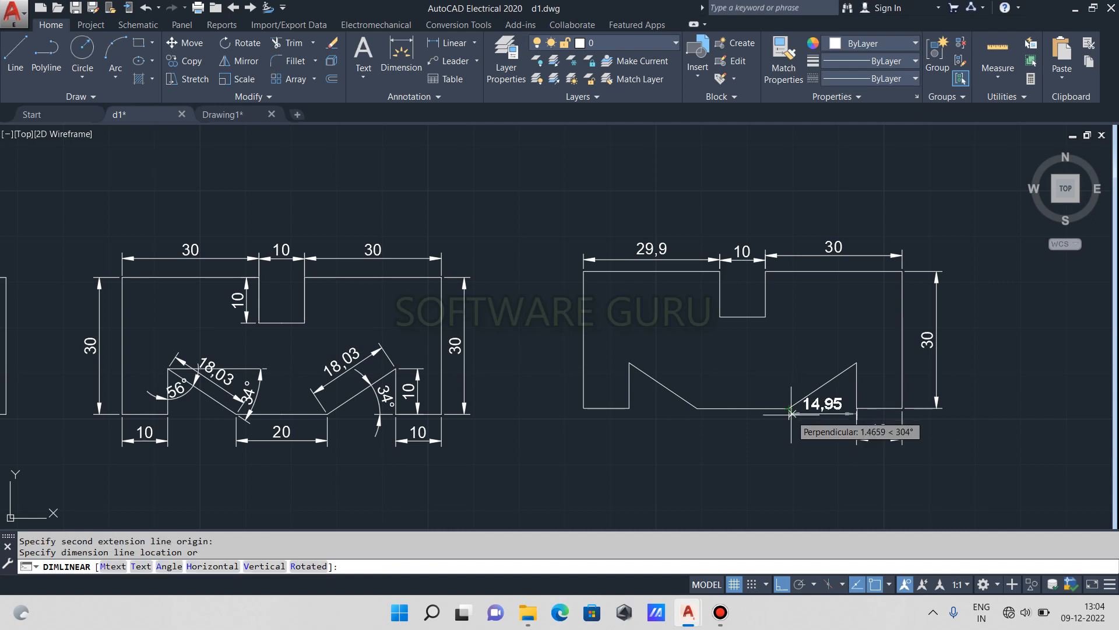
{"action": "key", "text": "Escape"}
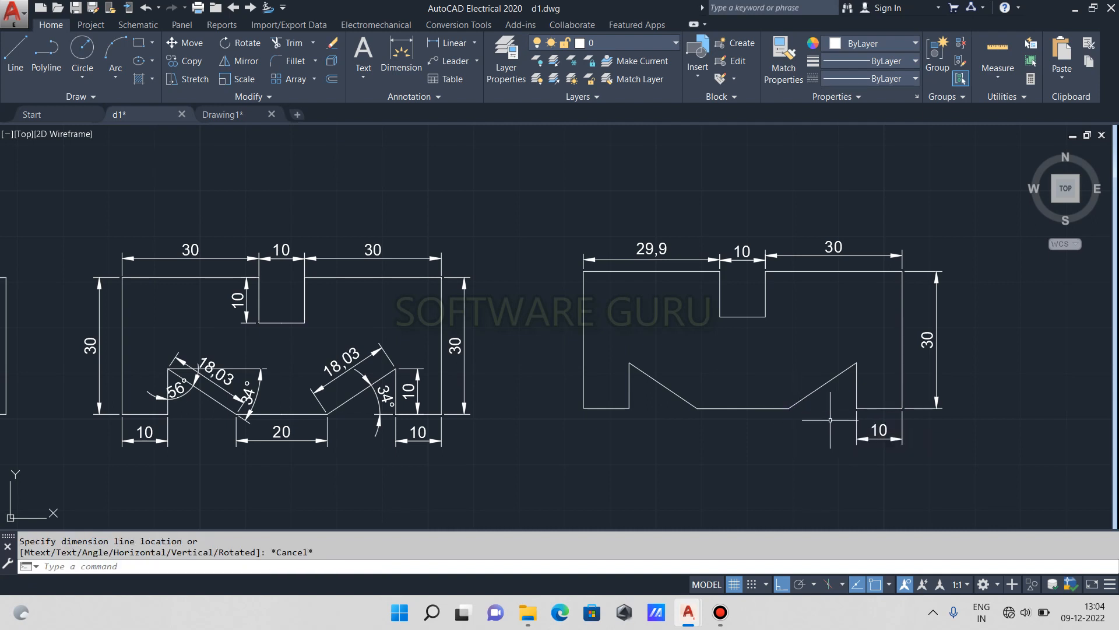
- Add a horizontal linear dimension below the new outline's right sloped edge, from the right foot's inner corner to the slope's lower end
{"action": "key", "text": "Return"}
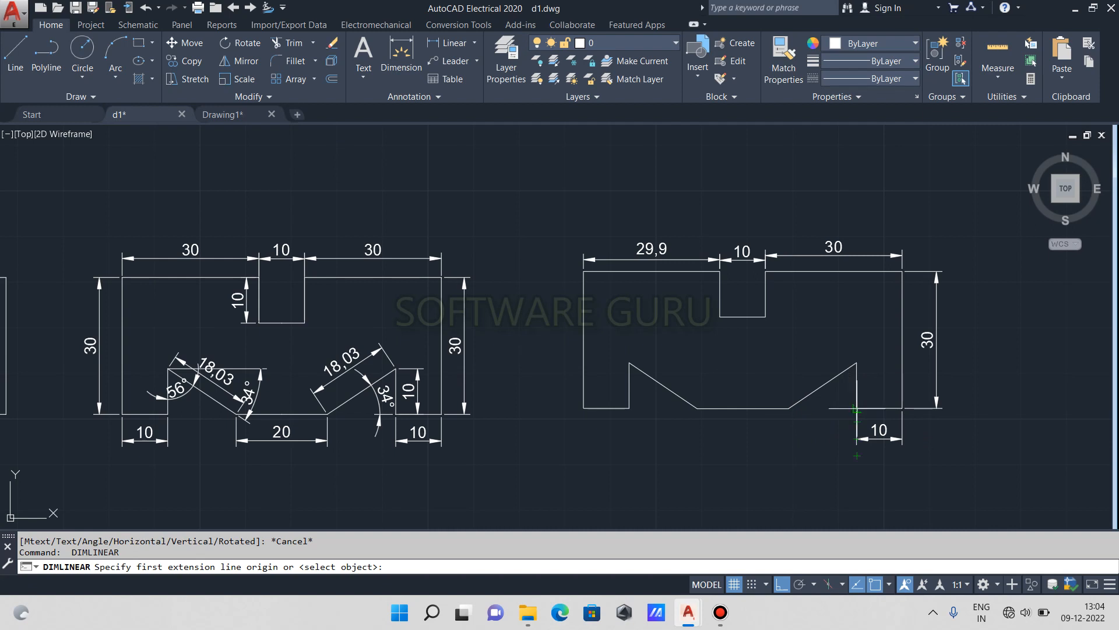
{"action": "left_click", "coordinate": [857, 408]}
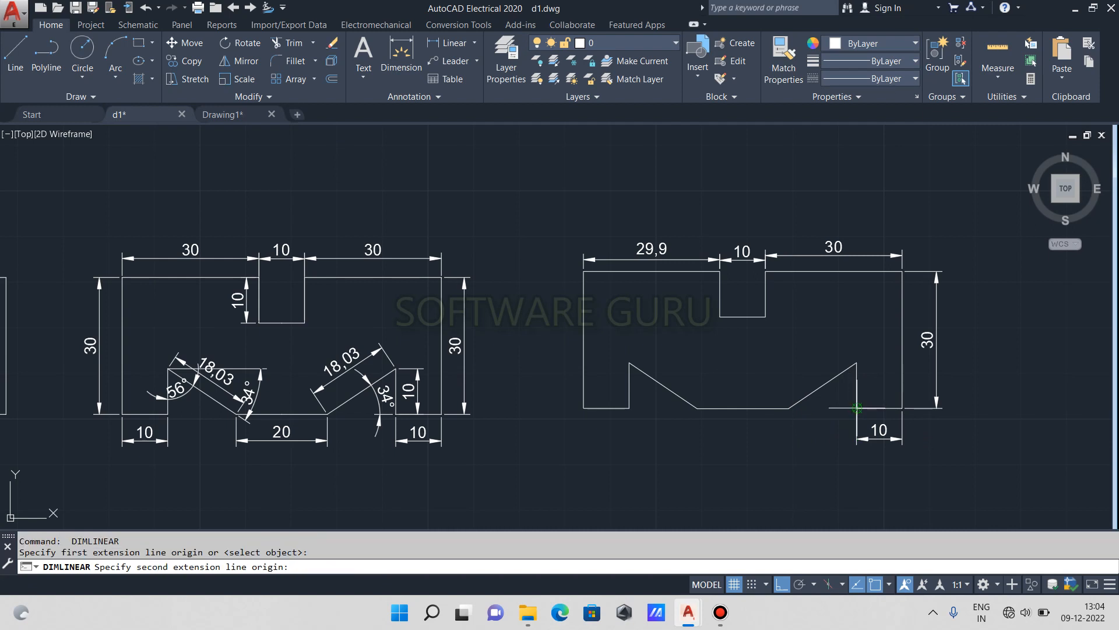
{"action": "left_click", "coordinate": [789, 408]}
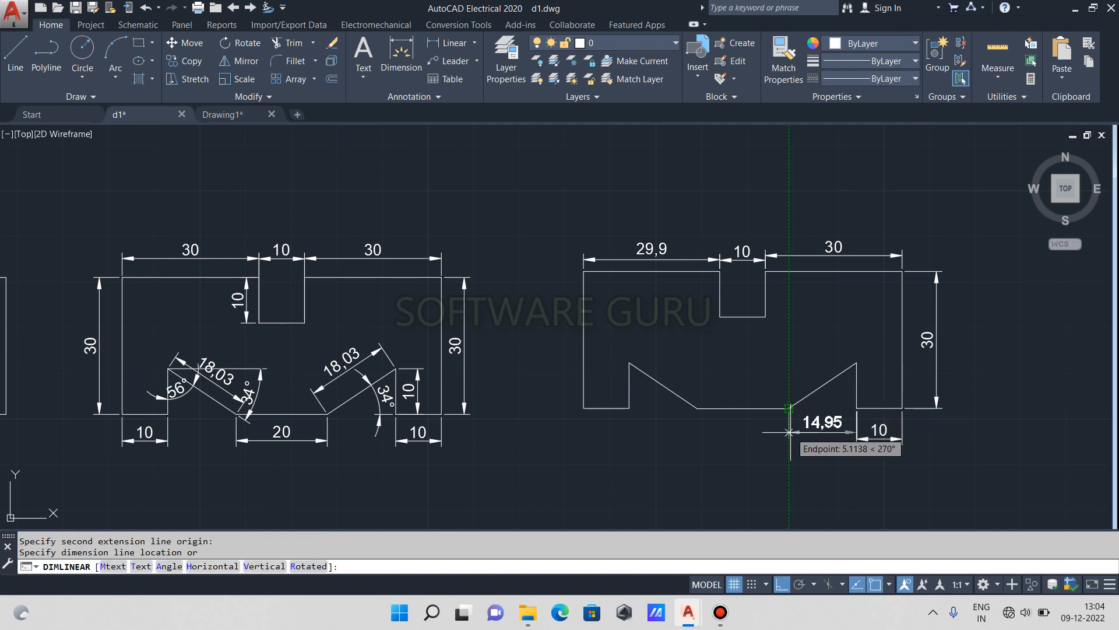
{"action": "left_click", "coordinate": [790, 428]}
- Add a linear dimension below the middle section of the new outline's lower edge, between the two slopes
{"action": "key", "text": "Return"}
{"action": "left_click", "coordinate": [788, 408]}
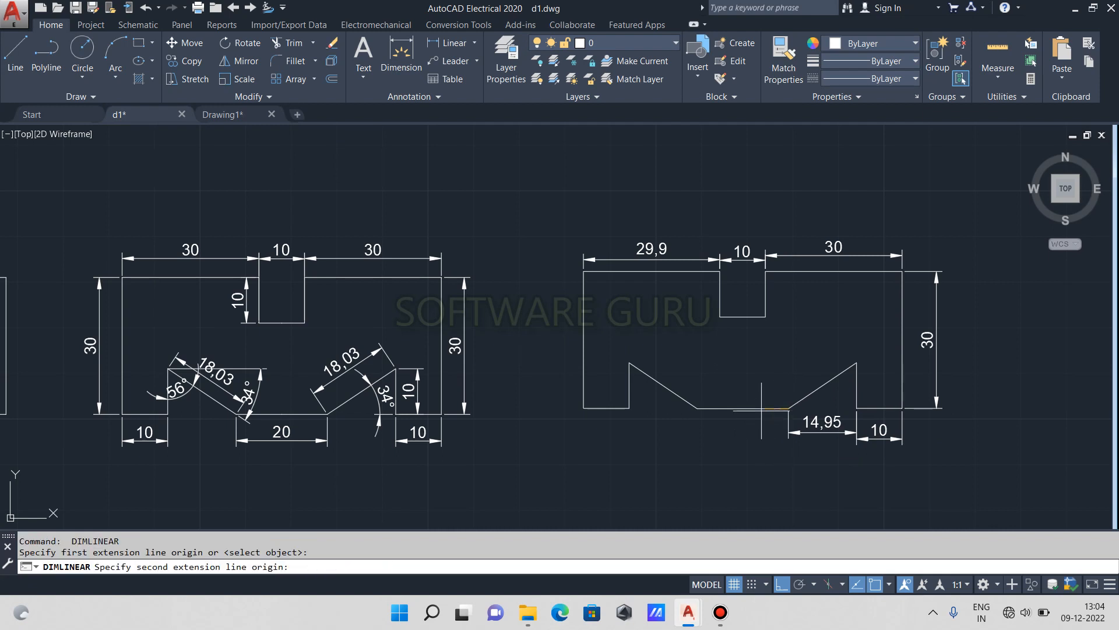
{"action": "left_click", "coordinate": [699, 408]}
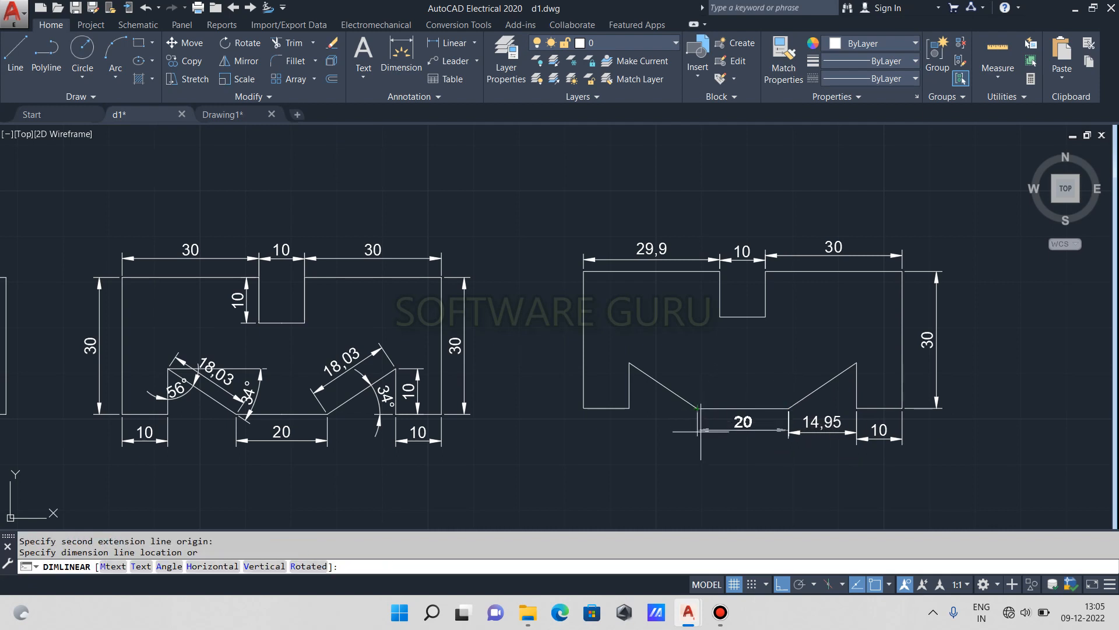
{"action": "left_click", "coordinate": [700, 432]}
- Add a horizontal linear dimension below the new outline's left sloped edge, from the slope's lower end to the left foot's inner corner
{"action": "scroll", "coordinate": [670, 419], "scroll_direction": "up", "scroll_amount": 2}
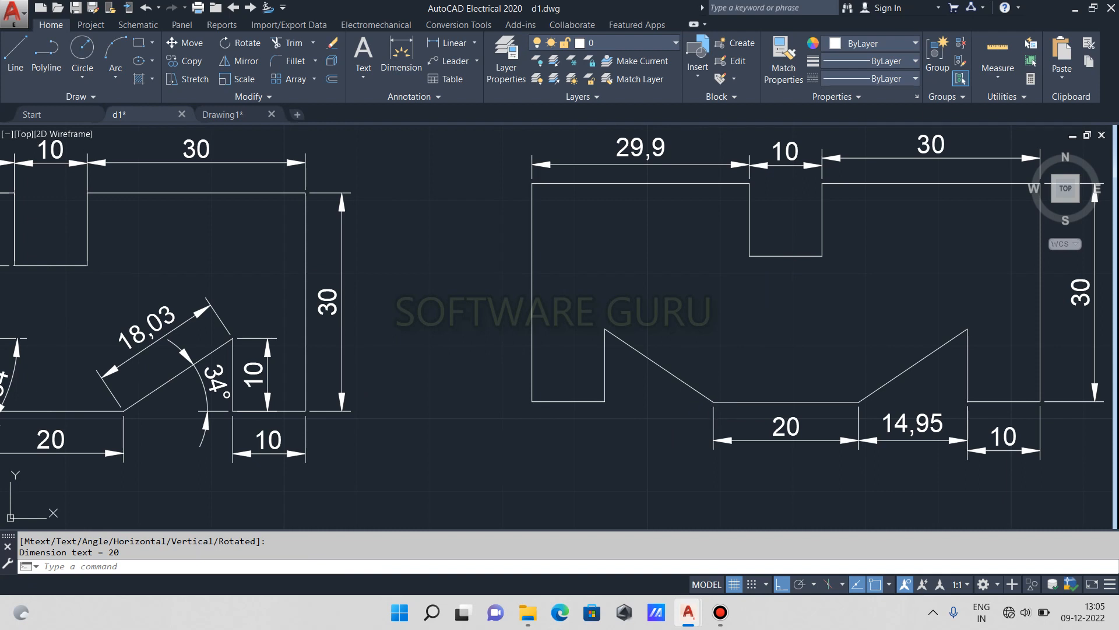
{"action": "key", "text": "Return"}
{"action": "left_click", "coordinate": [713, 402]}
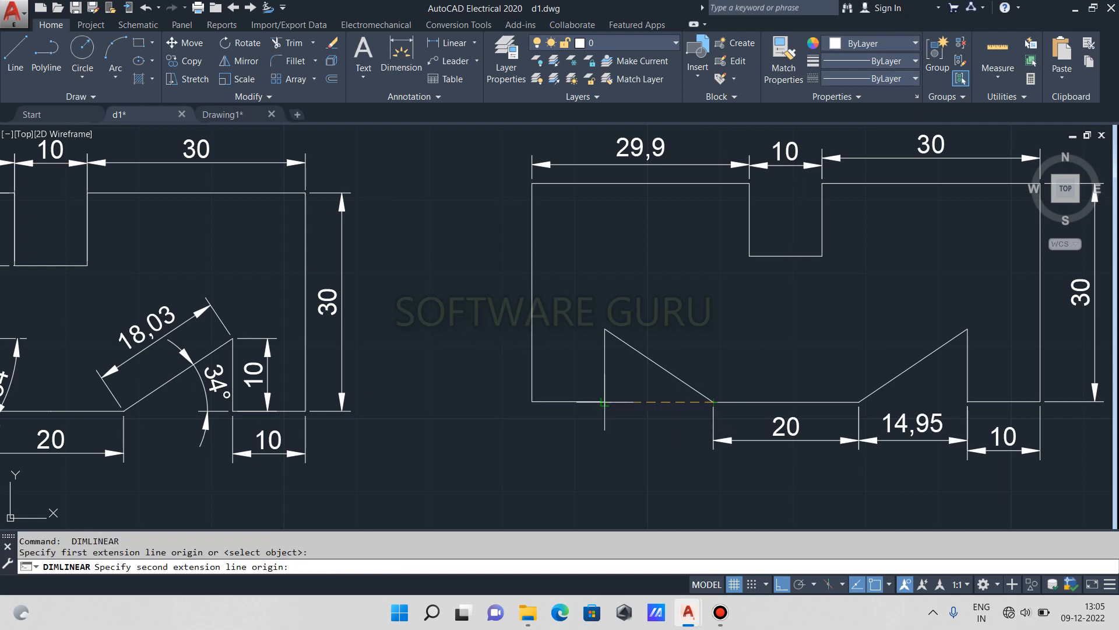
{"action": "left_click", "coordinate": [604, 402]}
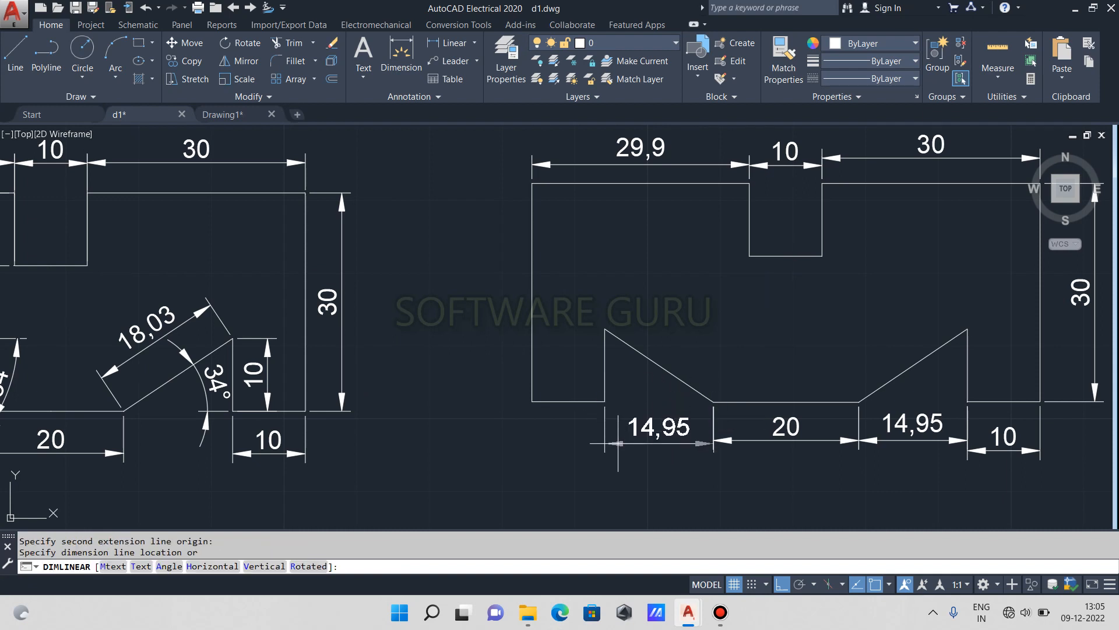
{"action": "left_click", "coordinate": [618, 441]}
- Add a linear dimension below the new outline's left foot, covering the foot's full width
{"action": "key", "text": "Return"}
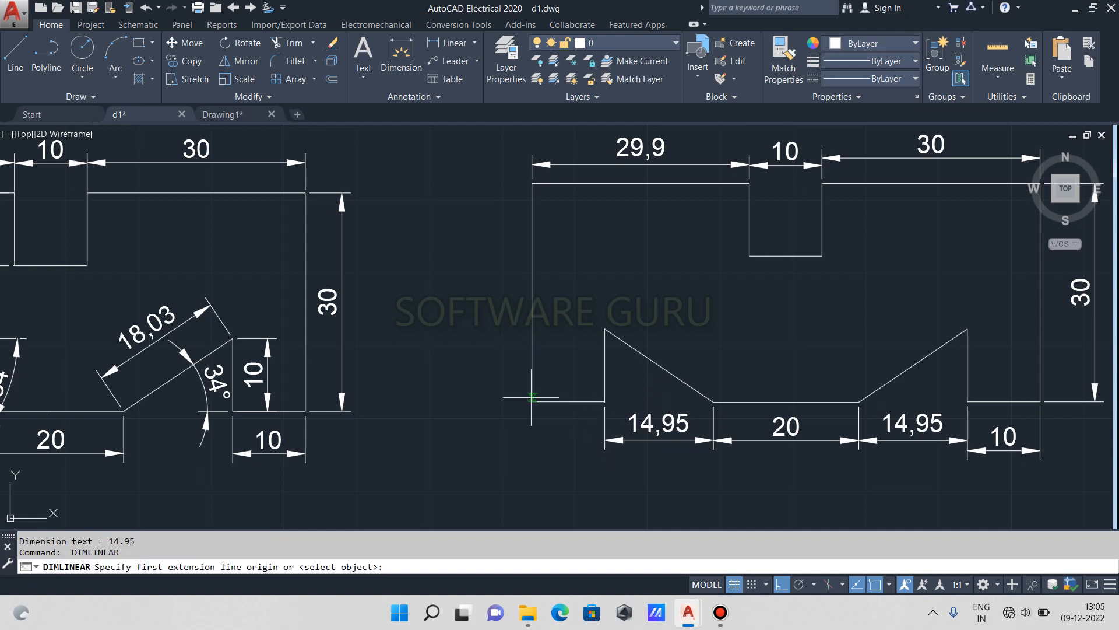
{"action": "left_click", "coordinate": [531, 401]}
{"action": "left_click", "coordinate": [604, 402]}
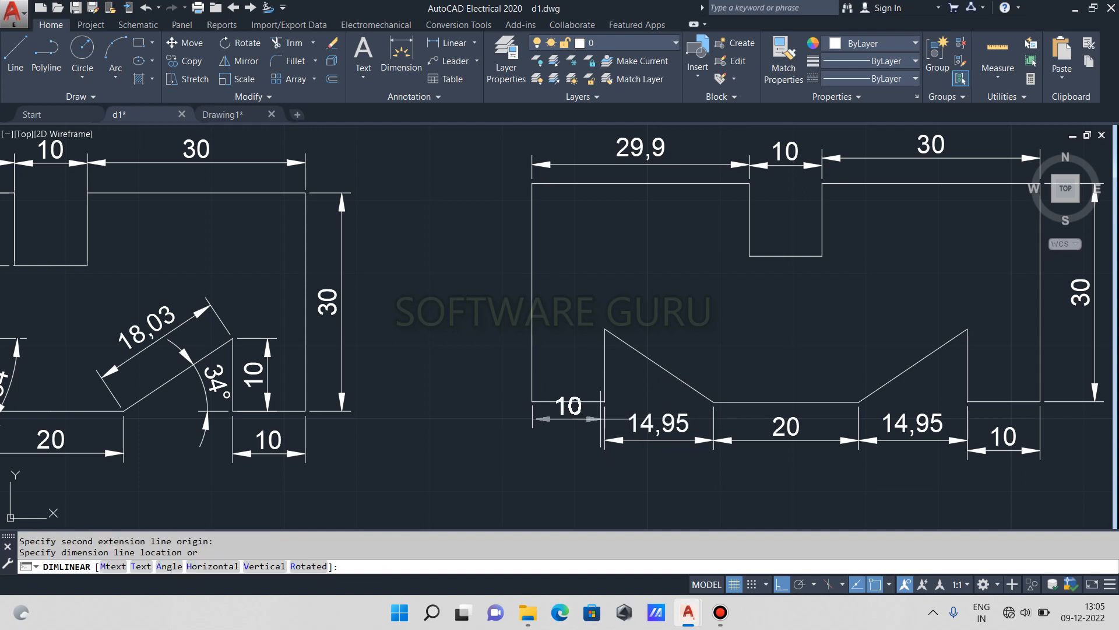
{"action": "left_click", "coordinate": [597, 441]}
- Add a vertical linear dimension beside the new outline's left side, covering its full height
{"action": "key", "text": "Return"}
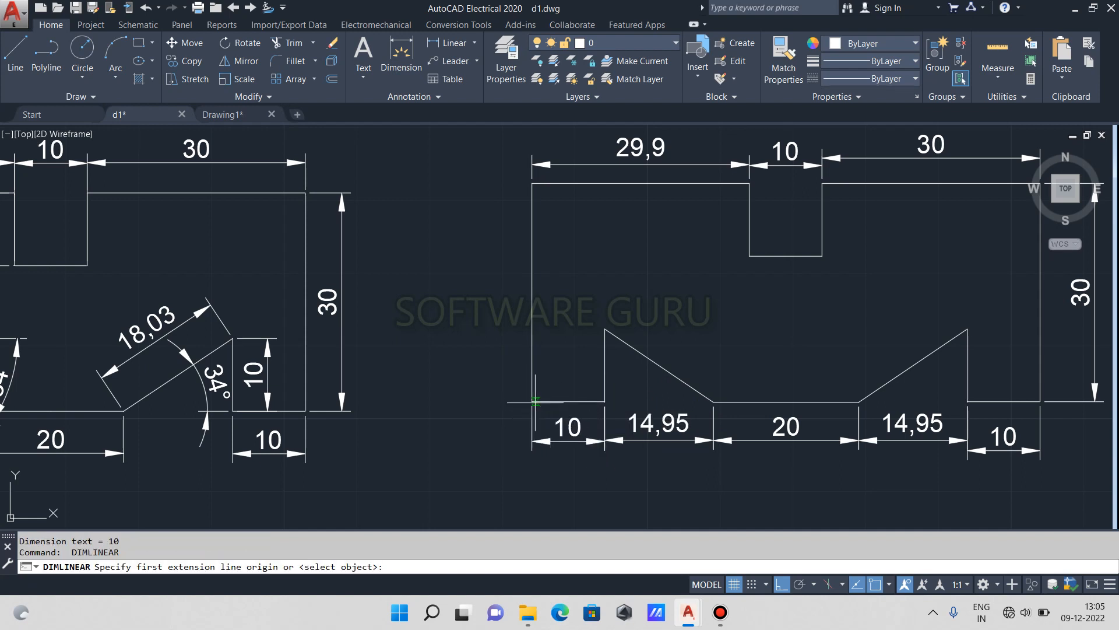
{"action": "left_click", "coordinate": [532, 401]}
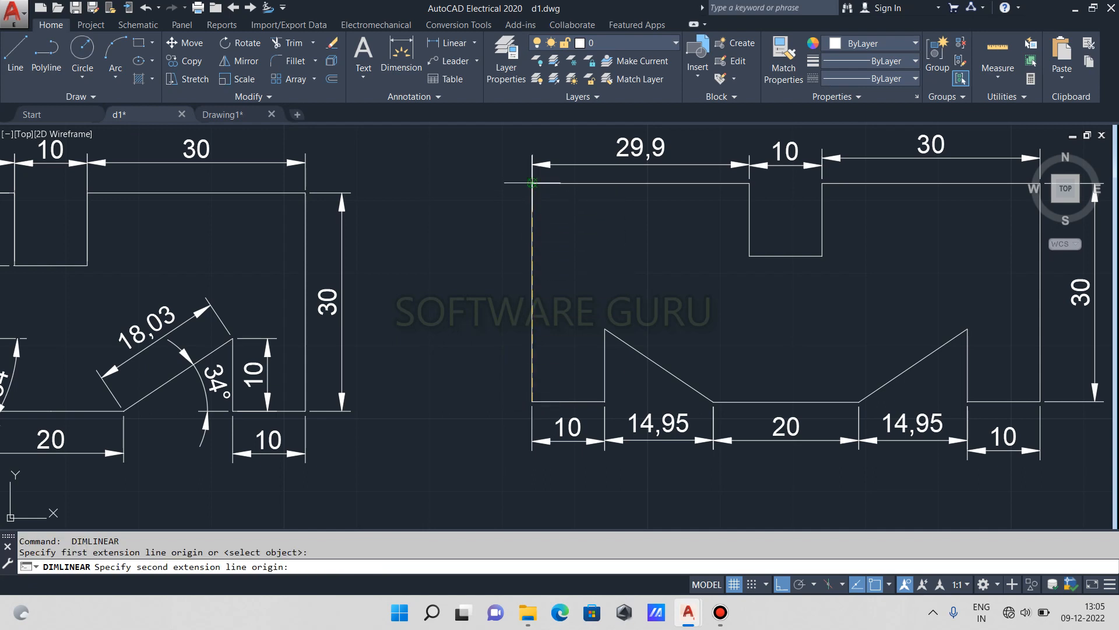
{"action": "left_click", "coordinate": [532, 183]}
{"action": "left_click", "coordinate": [521, 291]}
- Add a vertical linear dimension to the left foot's inner vertical edge, placed inside the foot
{"action": "key", "text": "Return"}
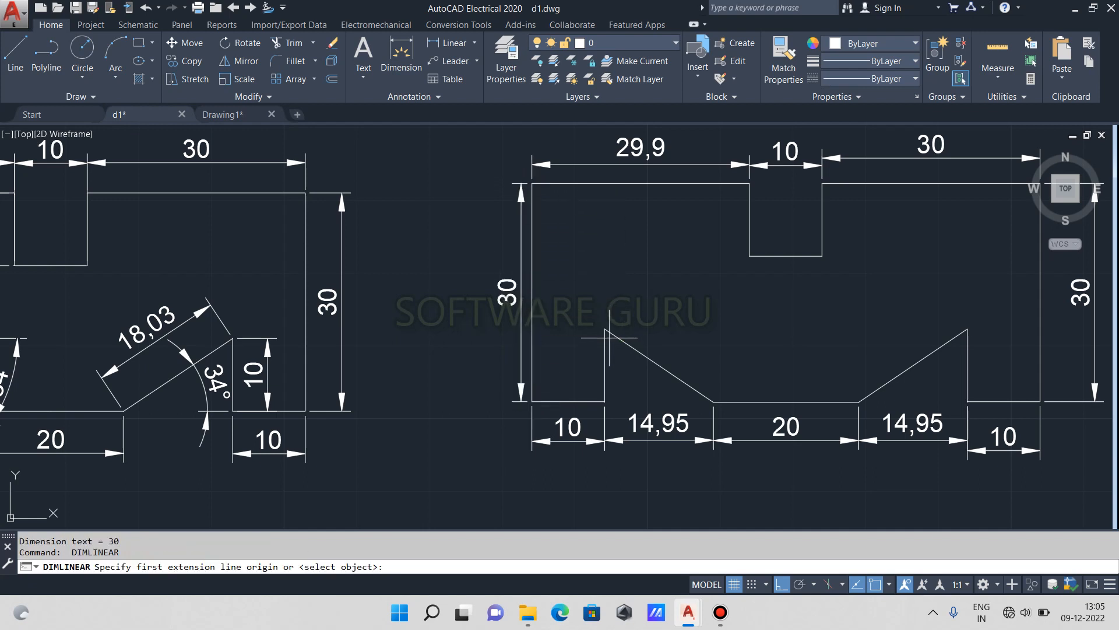
{"action": "left_click", "coordinate": [604, 401]}
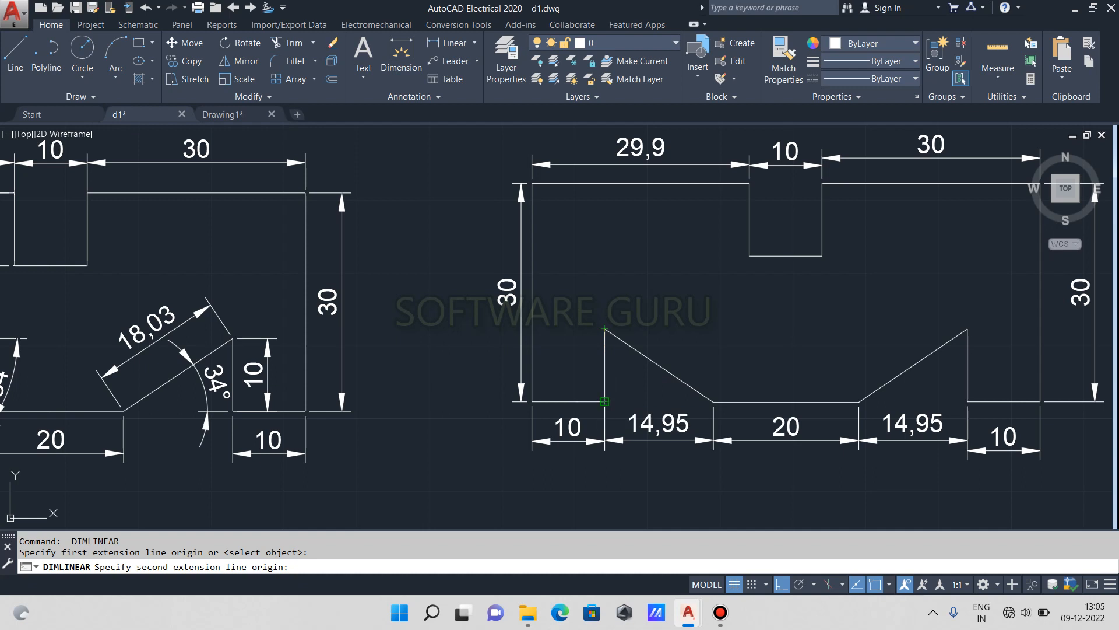
{"action": "left_click", "coordinate": [605, 330]}
{"action": "left_click", "coordinate": [589, 350]}
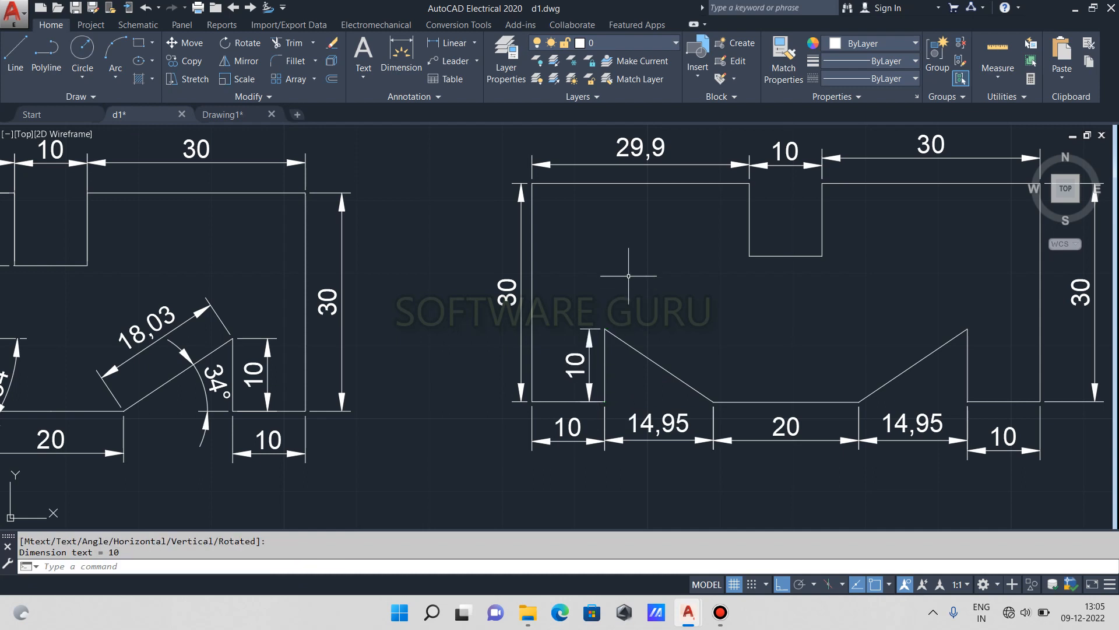
- Add an aligned dimension just above the new outline's left sloped edge, between the slope's two ends
{"action": "left_click", "coordinate": [462, 43]}
{"action": "left_click", "coordinate": [464, 96]}
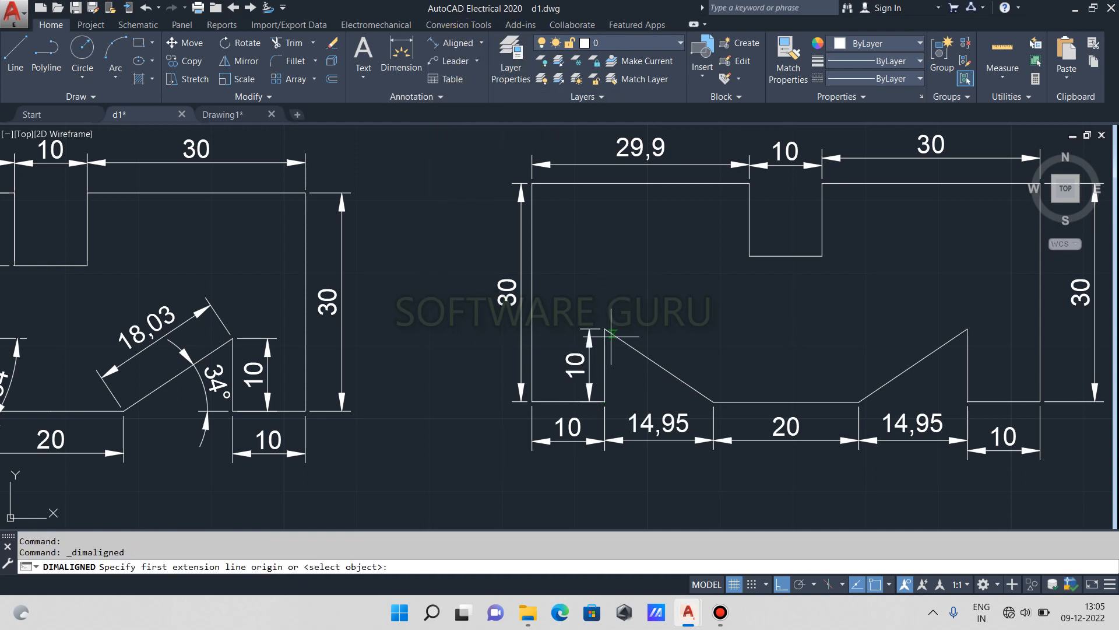
{"action": "left_click", "coordinate": [605, 329]}
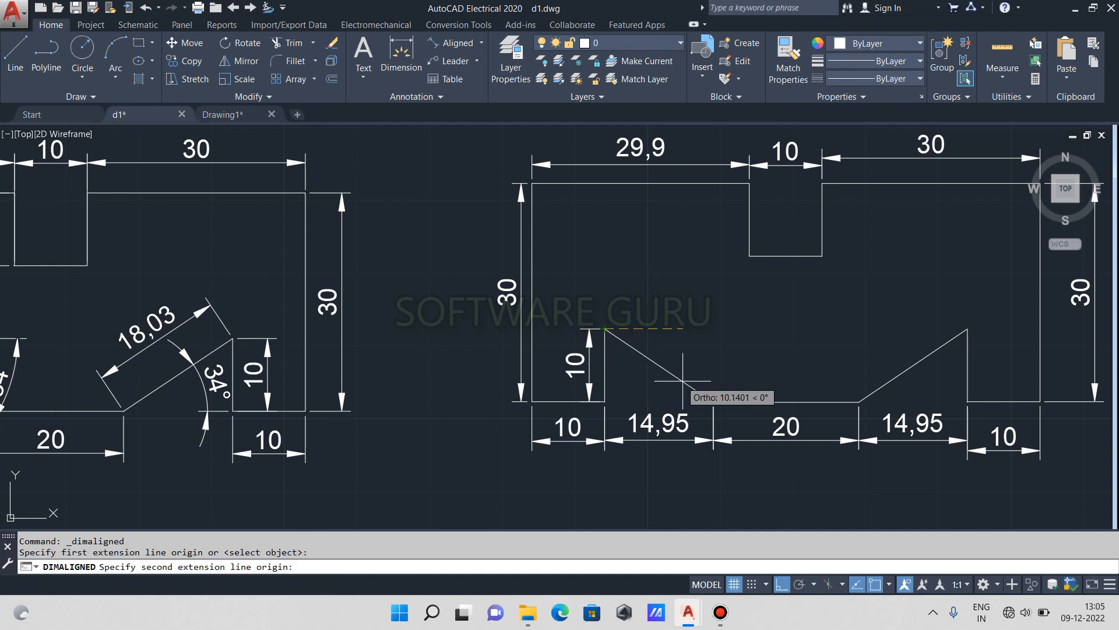
{"action": "left_click", "coordinate": [713, 401]}
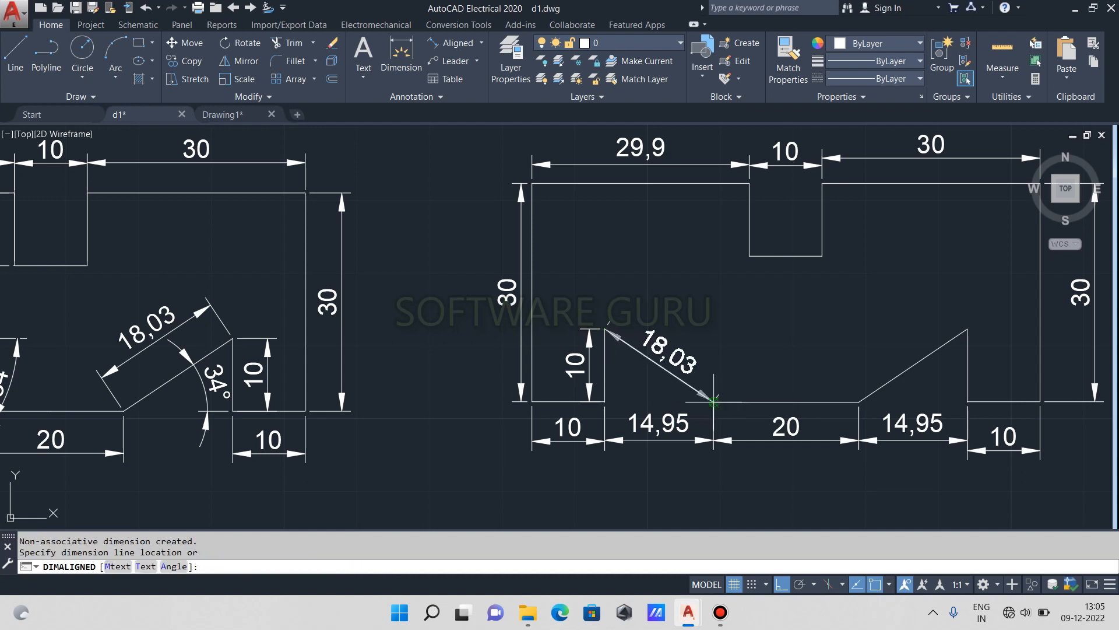
{"action": "left_click", "coordinate": [708, 372]}
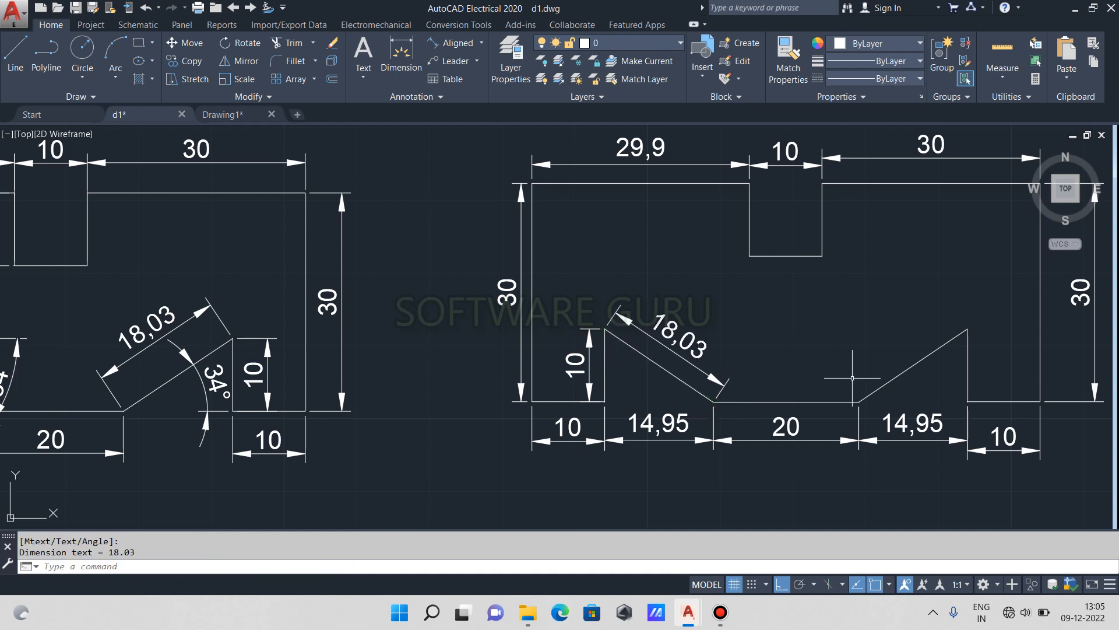
{"action": "key", "text": "Return"}
{"action": "left_click", "coordinate": [859, 401]}
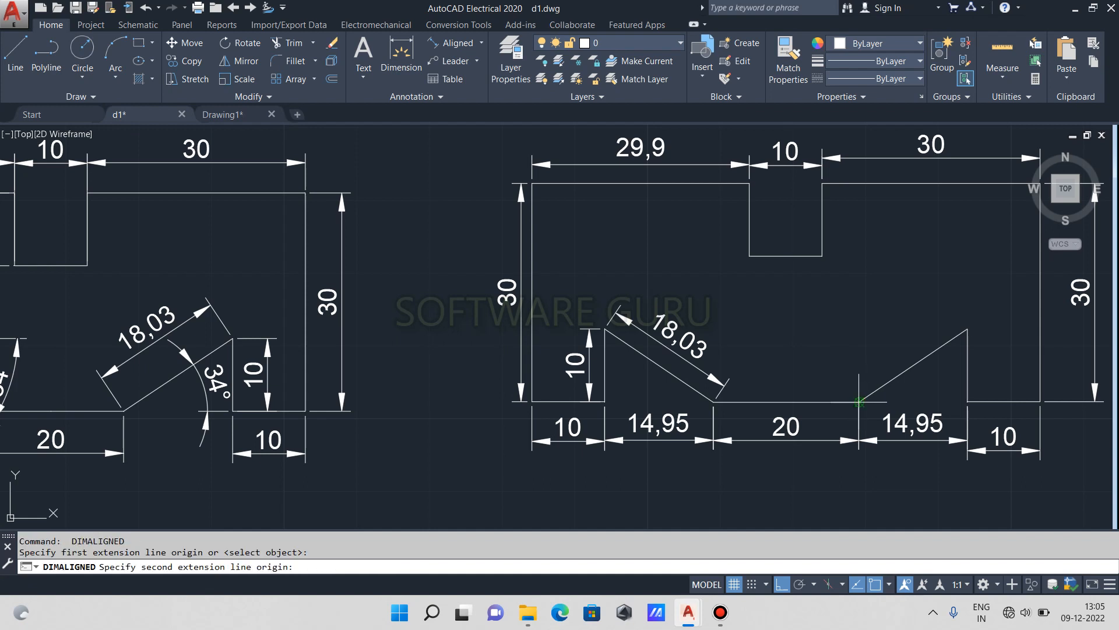
{"action": "left_click", "coordinate": [967, 328]}
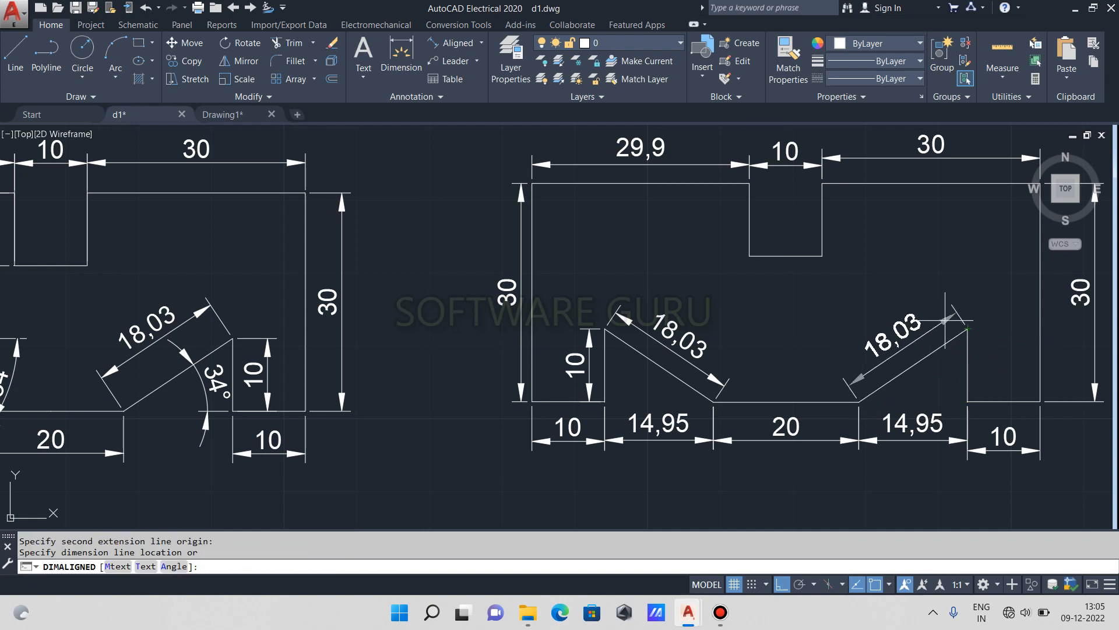
{"action": "key", "text": "Escape"}
{"action": "key", "text": "Return"}
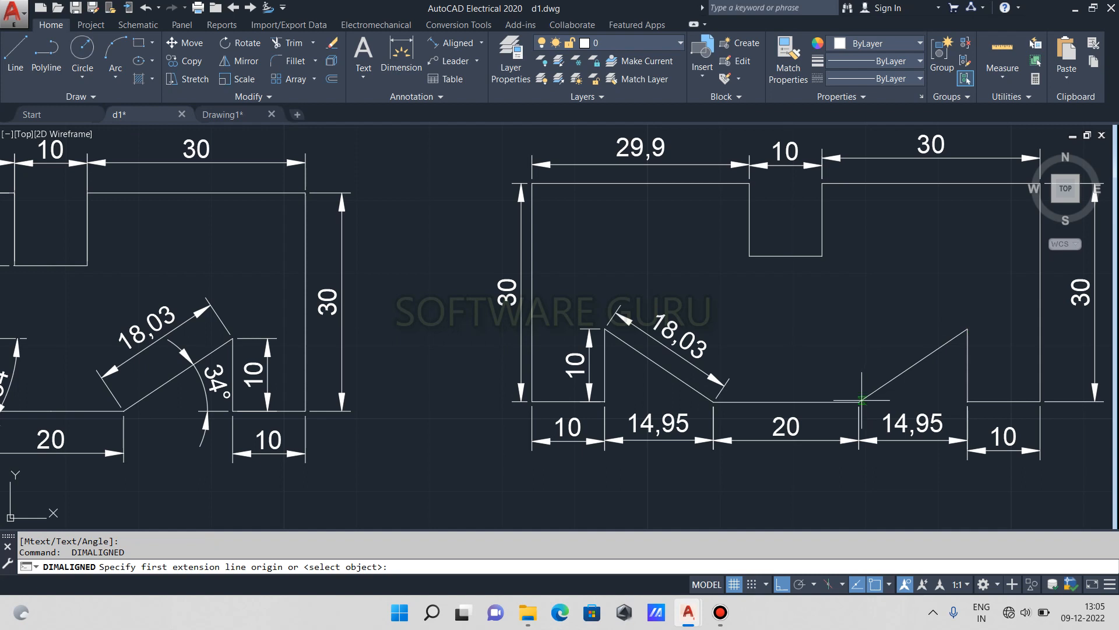
{"action": "left_click", "coordinate": [855, 403]}
{"action": "key", "text": "Escape"}
- Add an aligned dimension just above the new outline's right sloped edge, from its lower end to its upper end
{"action": "key", "text": "Return"}
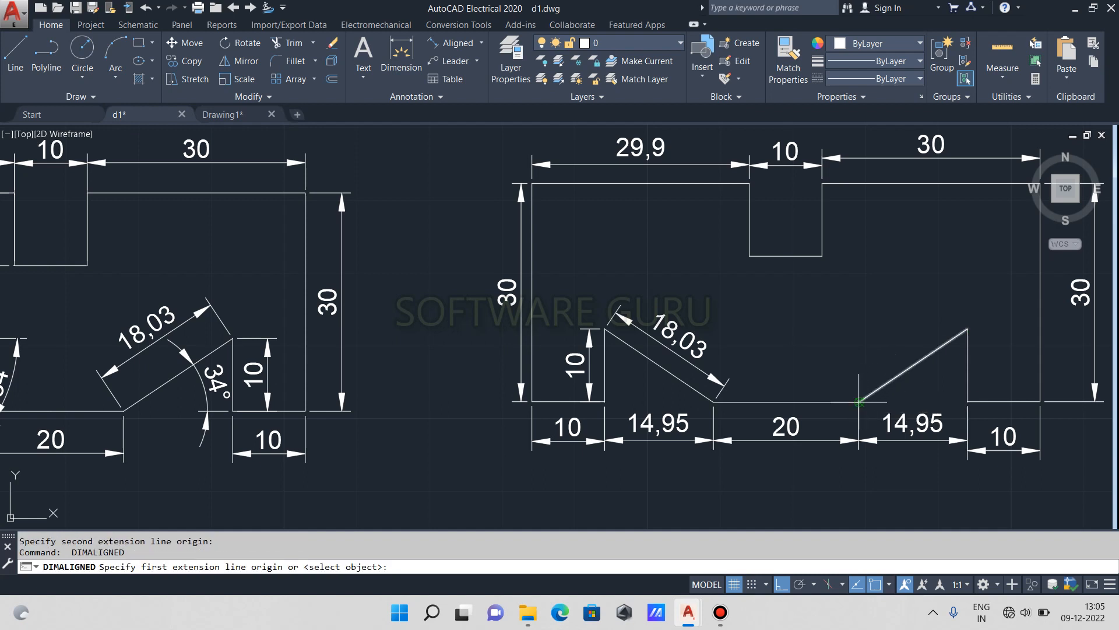
{"action": "left_click", "coordinate": [860, 402]}
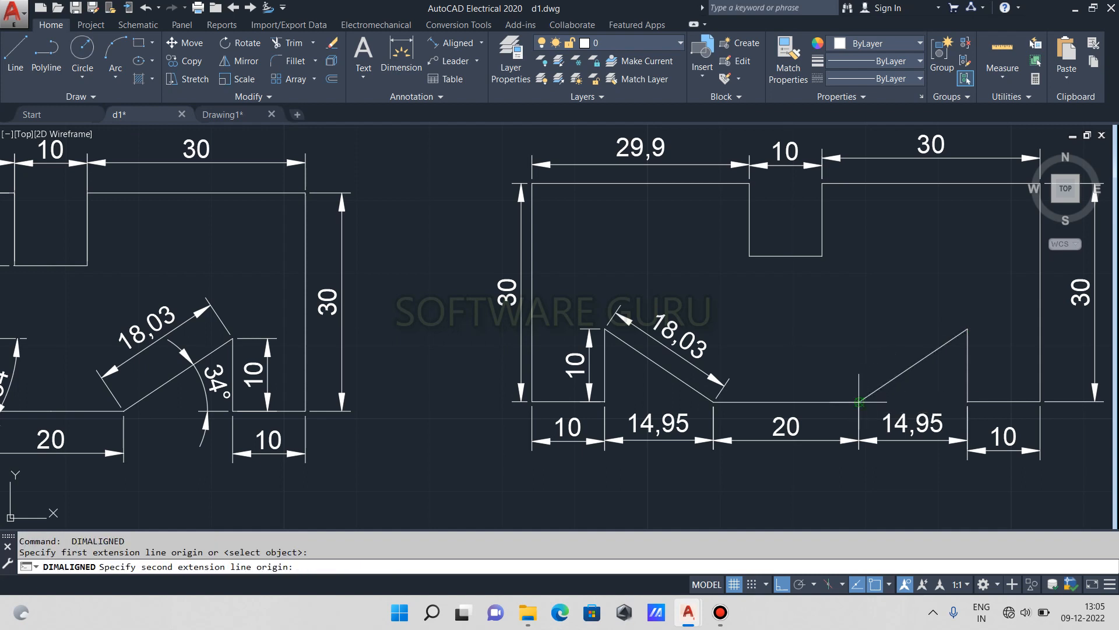
{"action": "left_click", "coordinate": [961, 328]}
{"action": "left_click", "coordinate": [956, 321]}
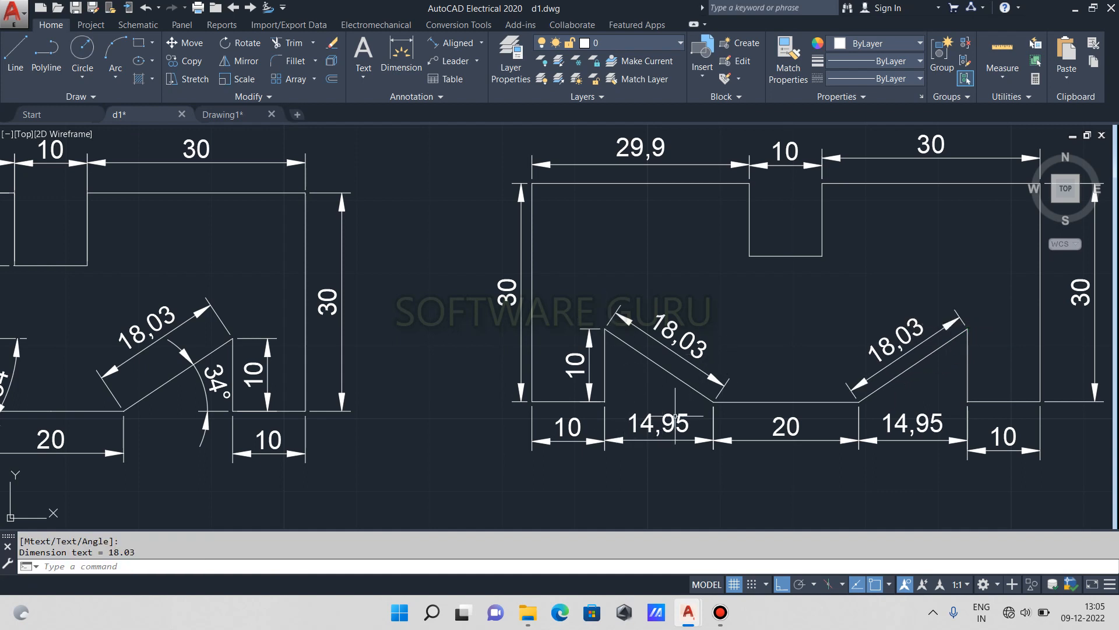
{"action": "key", "text": "Escape"}
- Erase the two horizontal 14,95 dimensions below the new outline's left and right sloped edges
{"action": "left_click", "coordinate": [688, 392]}
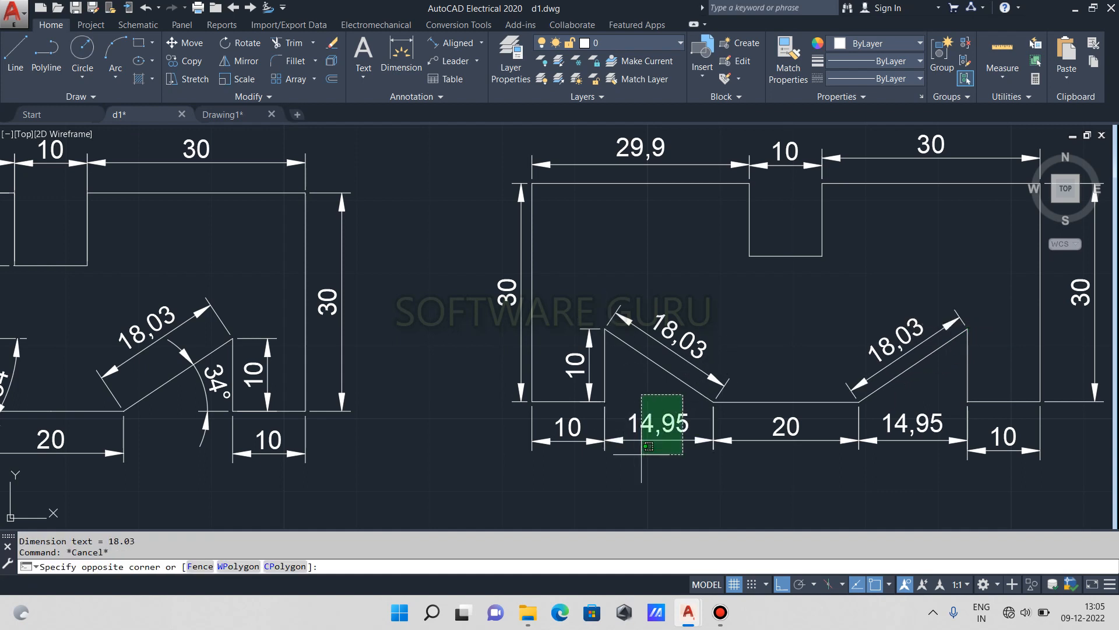
{"action": "left_click", "coordinate": [635, 476]}
{"action": "key", "text": "Delete"}
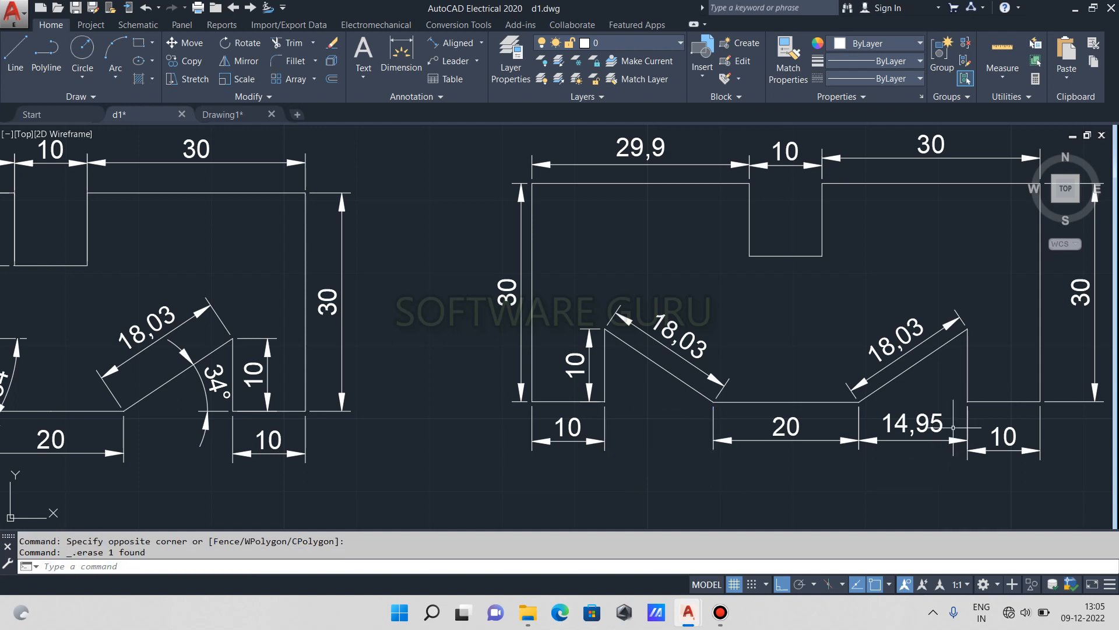
{"action": "left_click", "coordinate": [945, 411]}
{"action": "left_click", "coordinate": [904, 492]}
{"action": "key", "text": "Delete"}
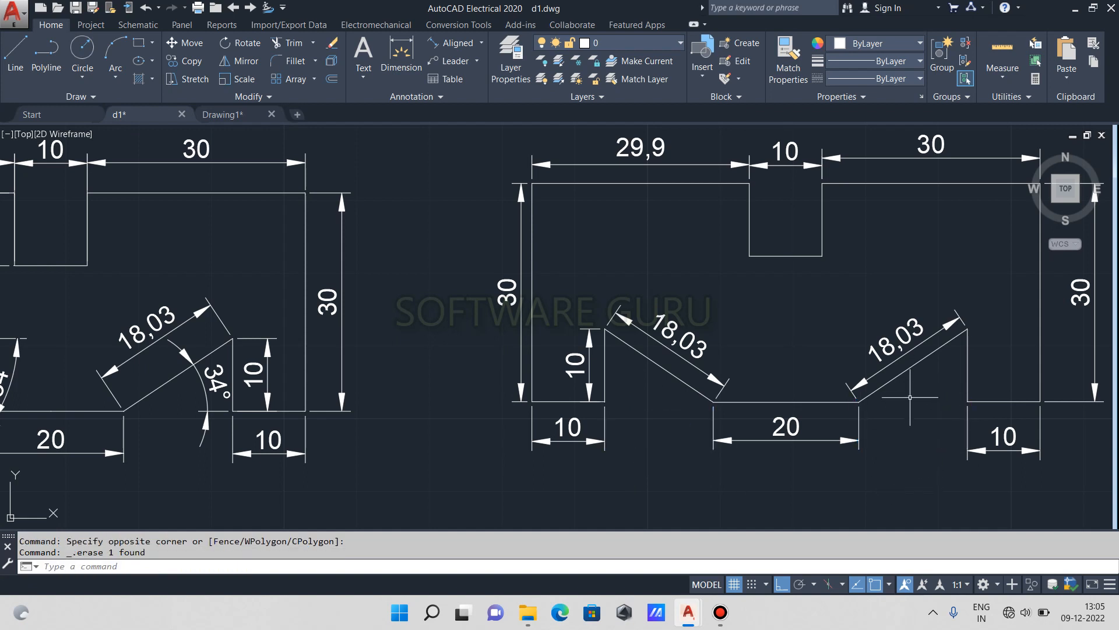
- Erase the new outline's upper edge left of the slot together with its 29,9 dimension
{"action": "middle_click_drag", "start_coordinate": [919, 402], "coordinate": [843, 420]}
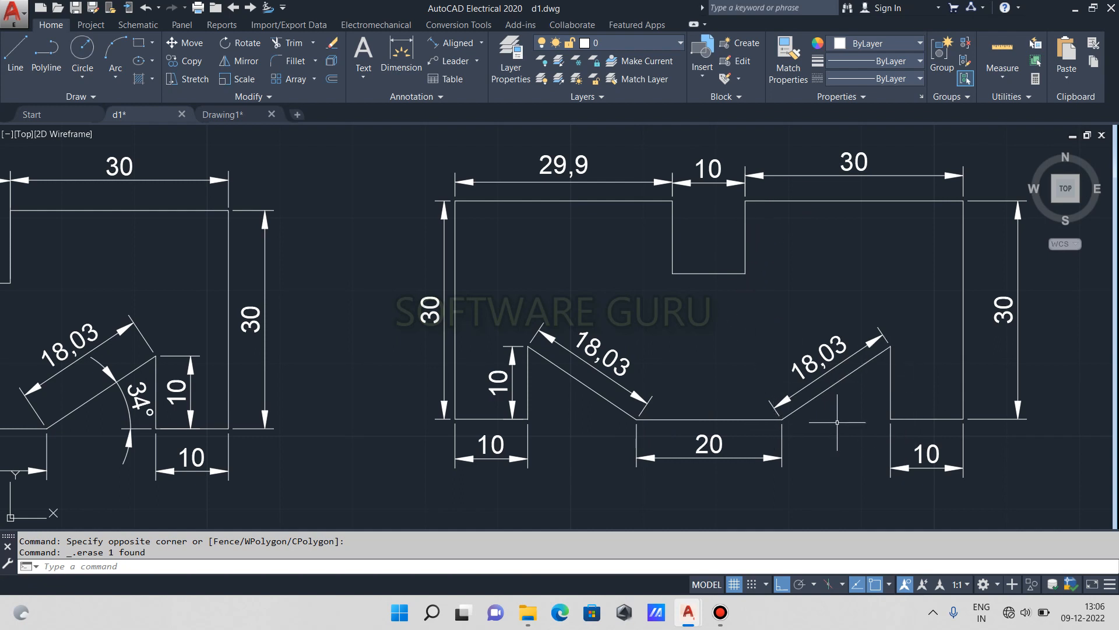
{"action": "left_click", "coordinate": [670, 158]}
{"action": "left_click", "coordinate": [569, 231]}
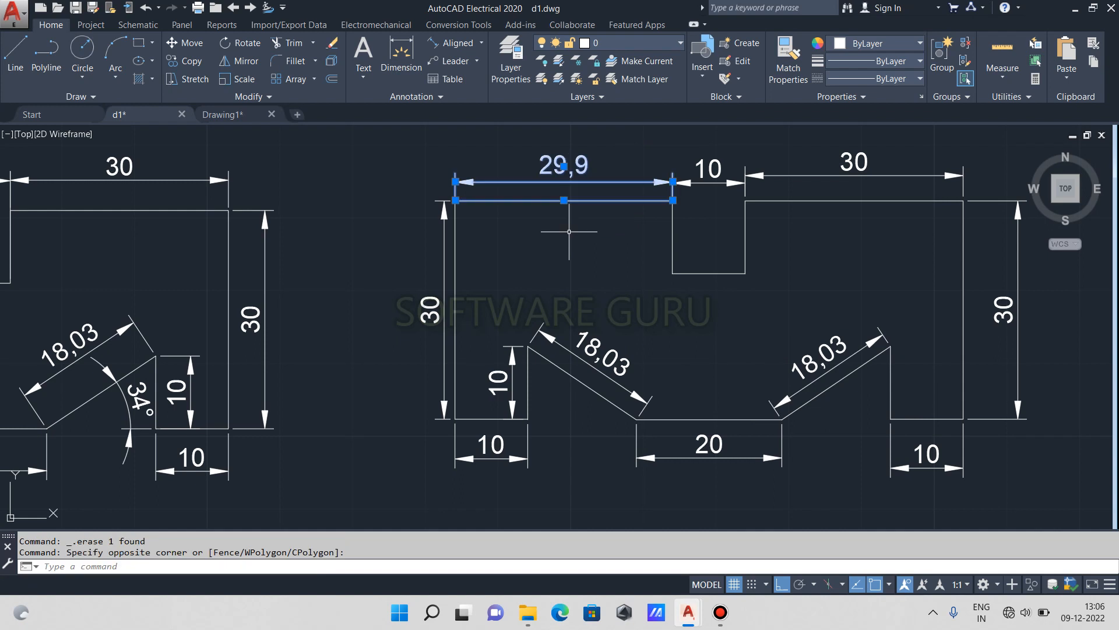
{"action": "key", "text": "Delete"}
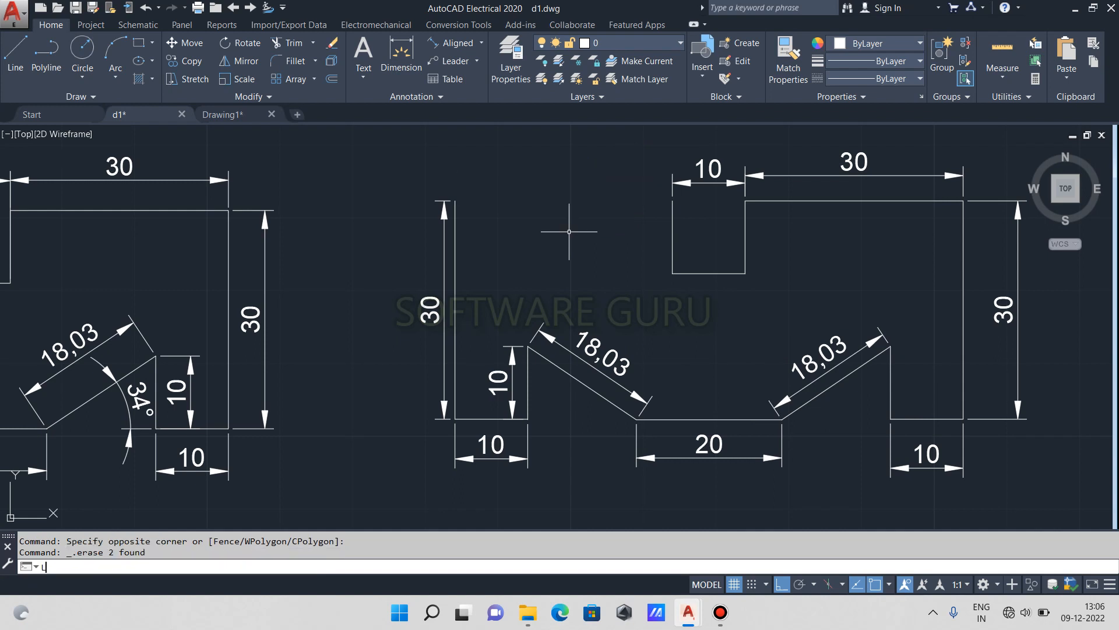
- Draw a 30-unit horizontal line leftward from the upper-left corner of the new outline's slot to replace the missing upper edge
{"action": "key", "text": "Return"}
{"action": "left_click", "coordinate": [657, 199]}
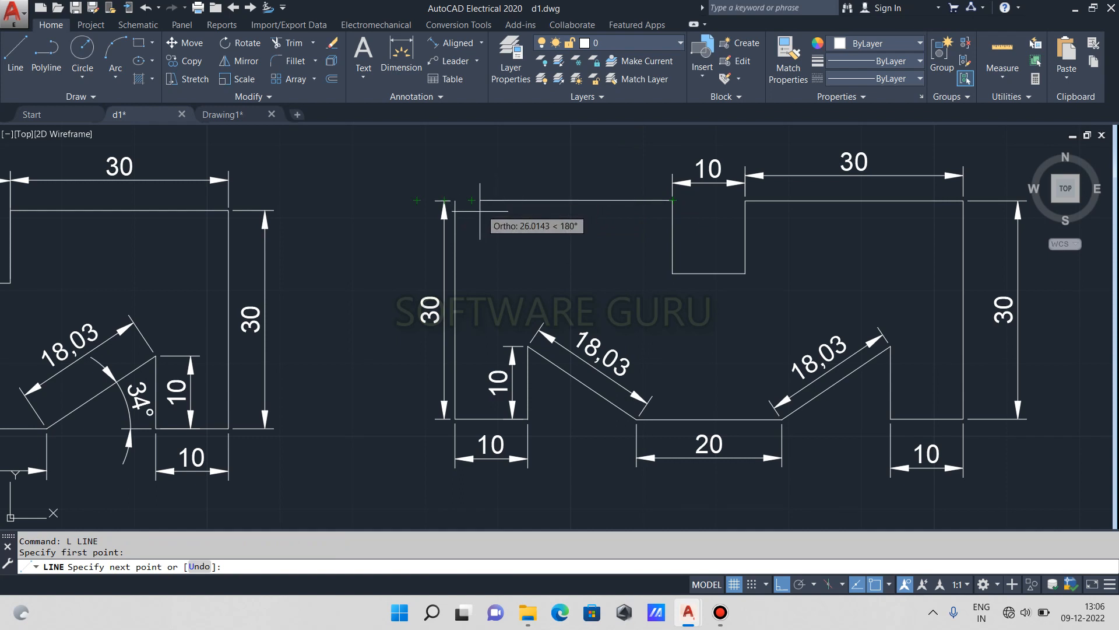
{"action": "type", "text": "30"}
{"action": "key", "text": "Return"}
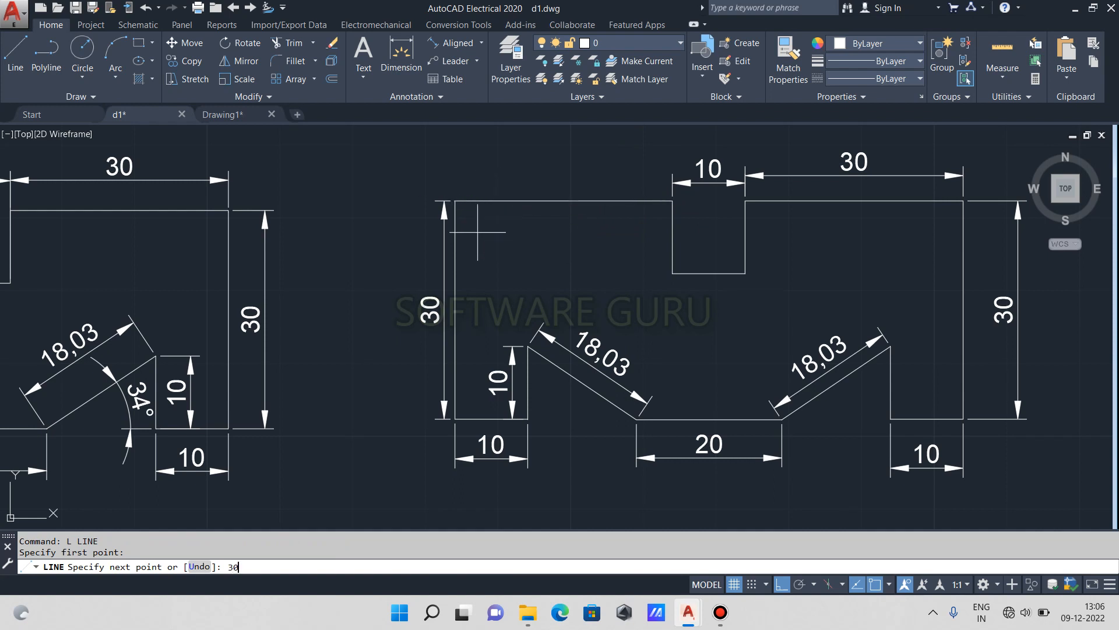
{"action": "key", "text": "Escape"}
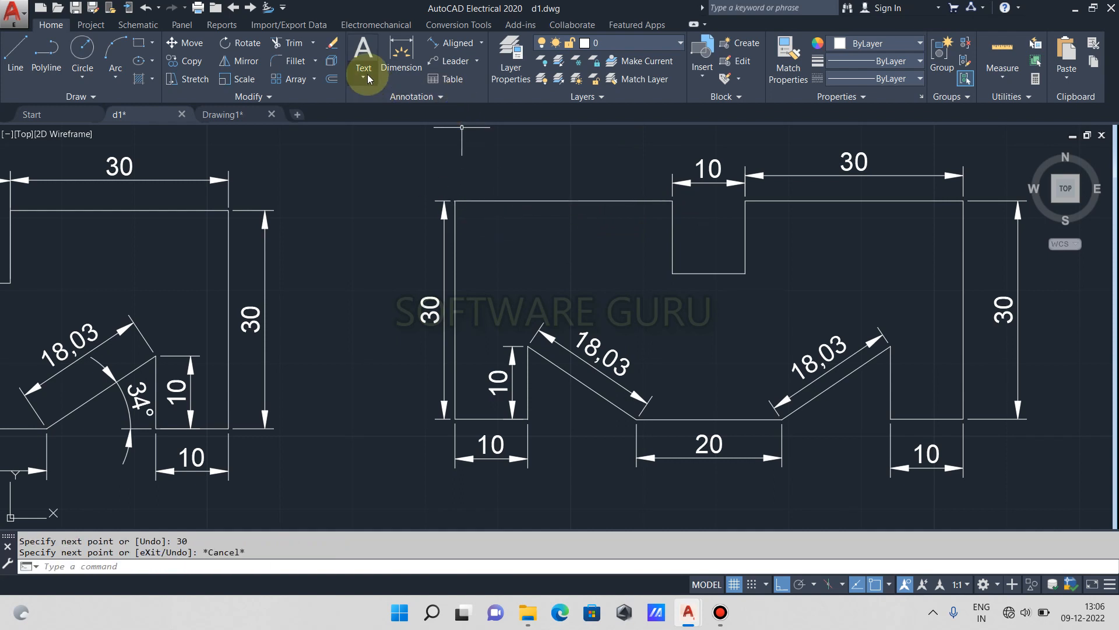
- Add a linear dimension just above the new outline's upper edge, from its outer left corner to the slot's left corner
{"action": "left_click", "coordinate": [481, 46]}
{"action": "left_click", "coordinate": [457, 89]}
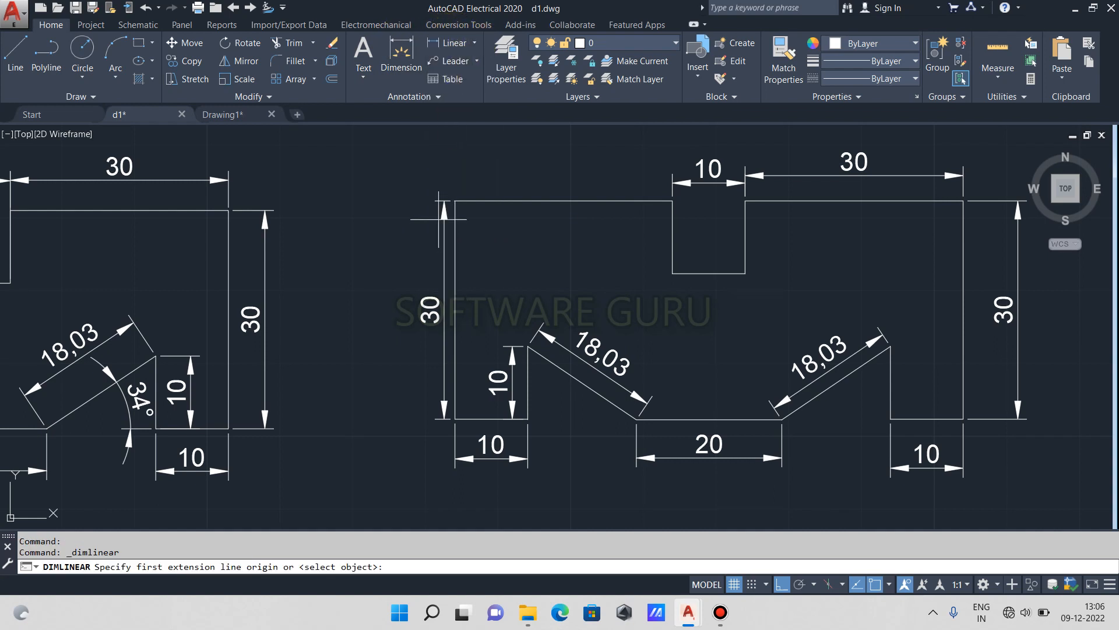
{"action": "left_click", "coordinate": [456, 200]}
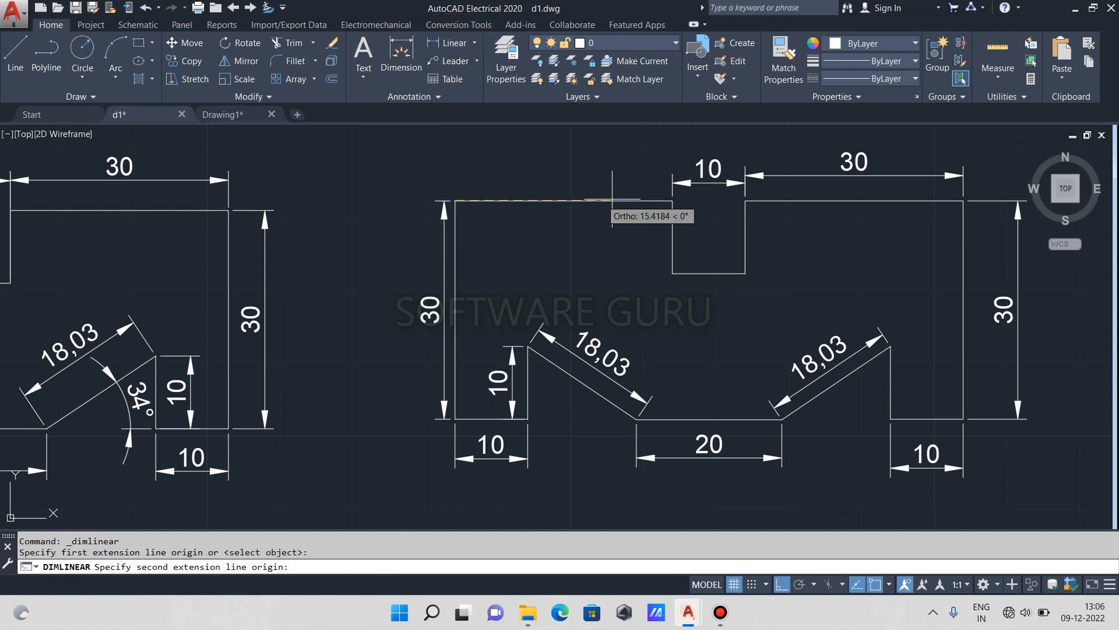
{"action": "left_click", "coordinate": [672, 200]}
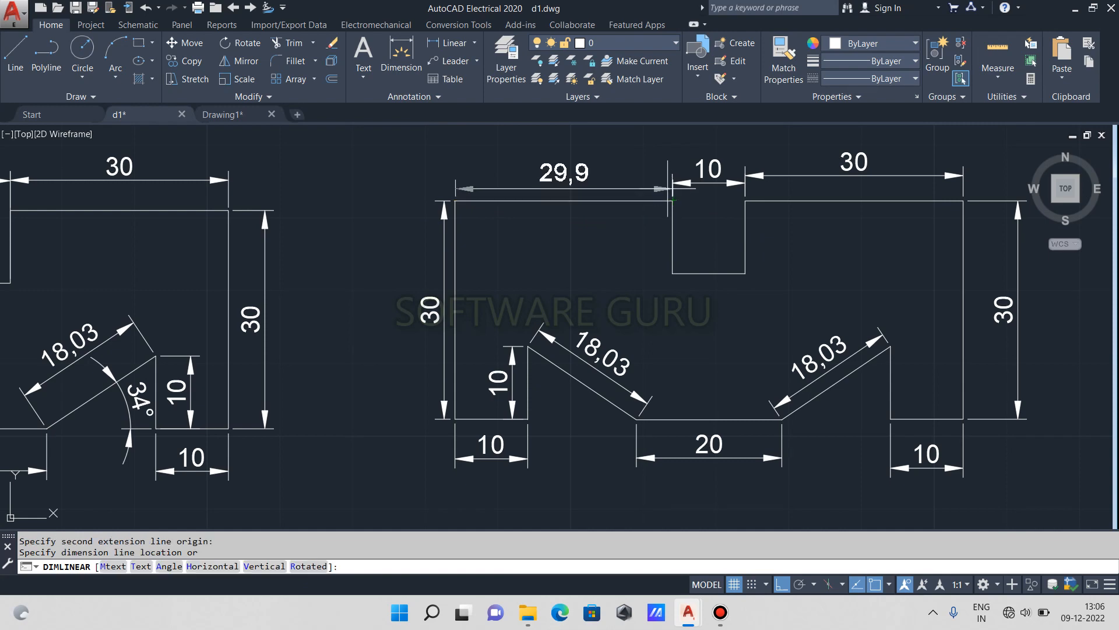
{"action": "left_click", "coordinate": [667, 187]}
{"action": "scroll", "coordinate": [408, 191], "scroll_direction": "up", "scroll_amount": 10}
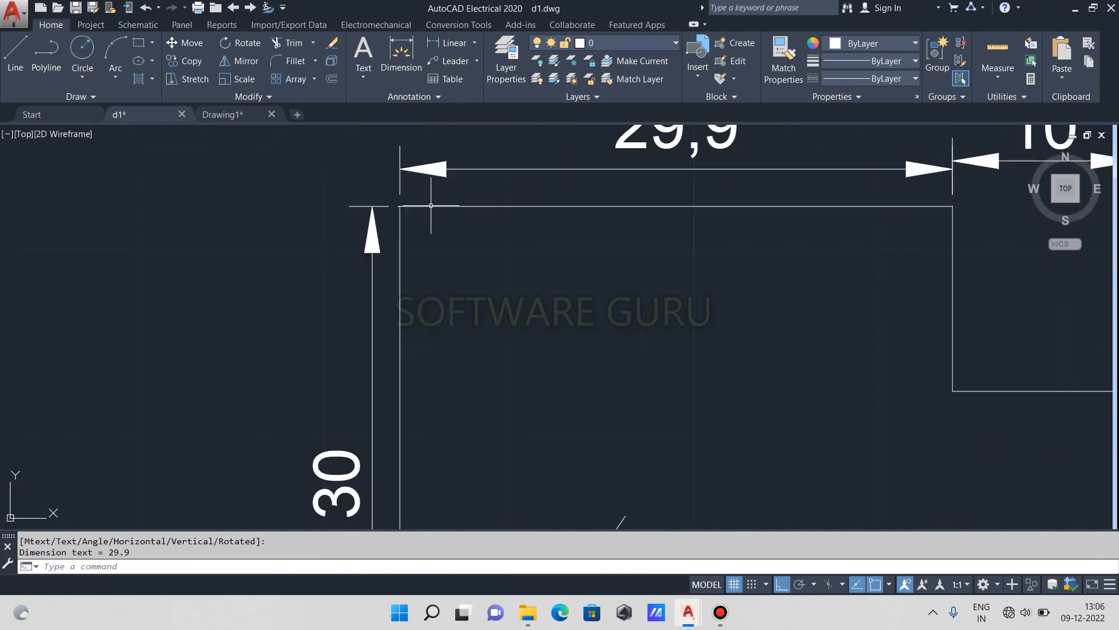
{"action": "scroll", "coordinate": [409, 190], "scroll_direction": "down", "scroll_amount": 10}
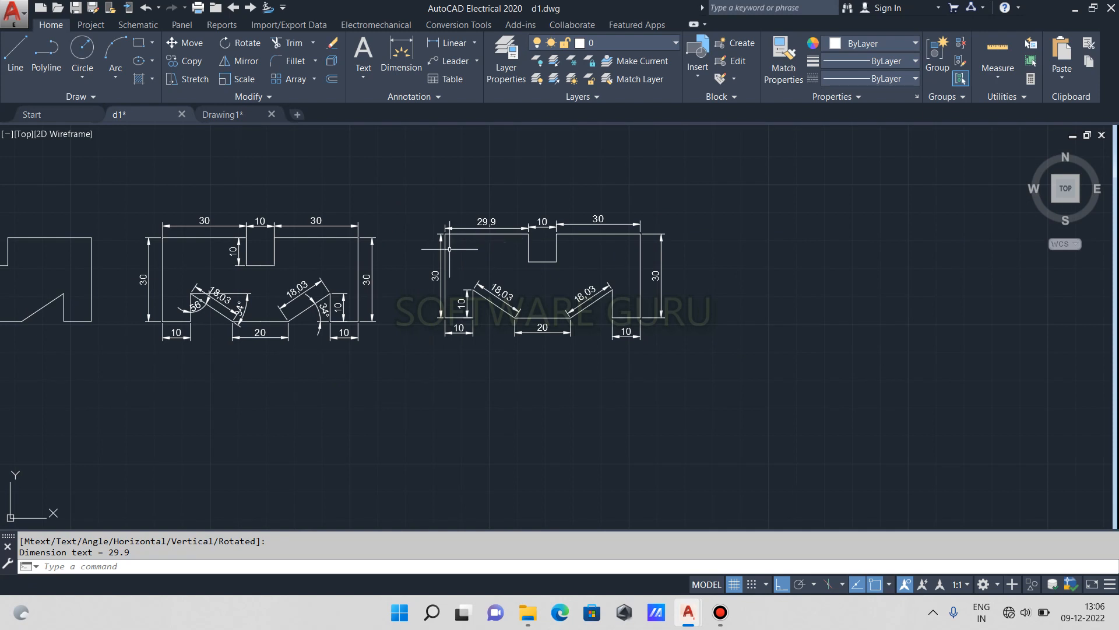
{"action": "middle_click_drag", "start_coordinate": [472, 250], "coordinate": [517, 232]}
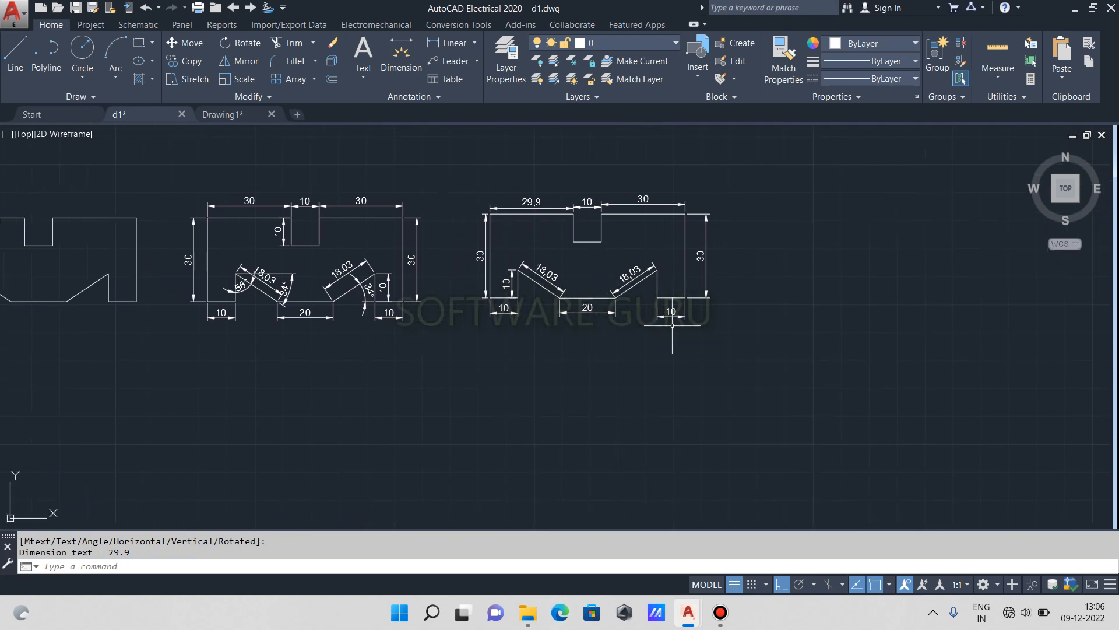